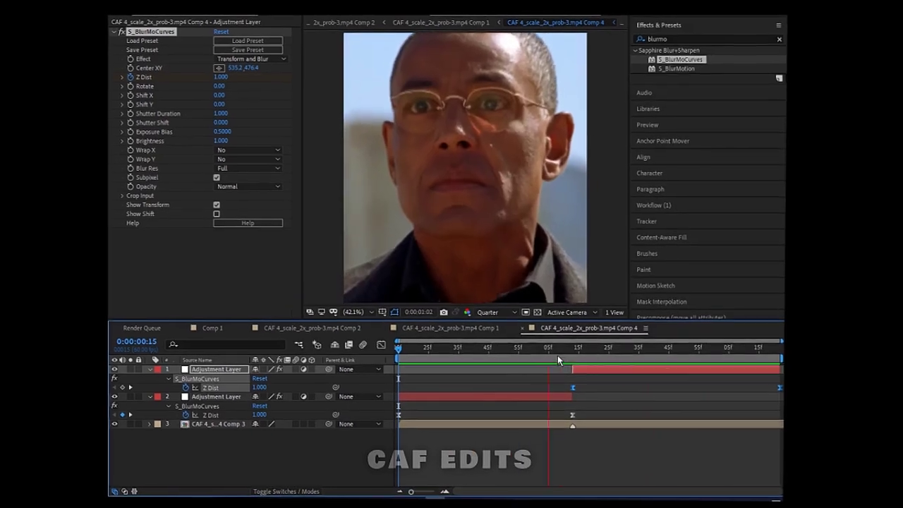
Split the Comp 3 footage layer at 0:00:01:13, where the upper adjustment layer begins
drag(557, 355, 577, 356)
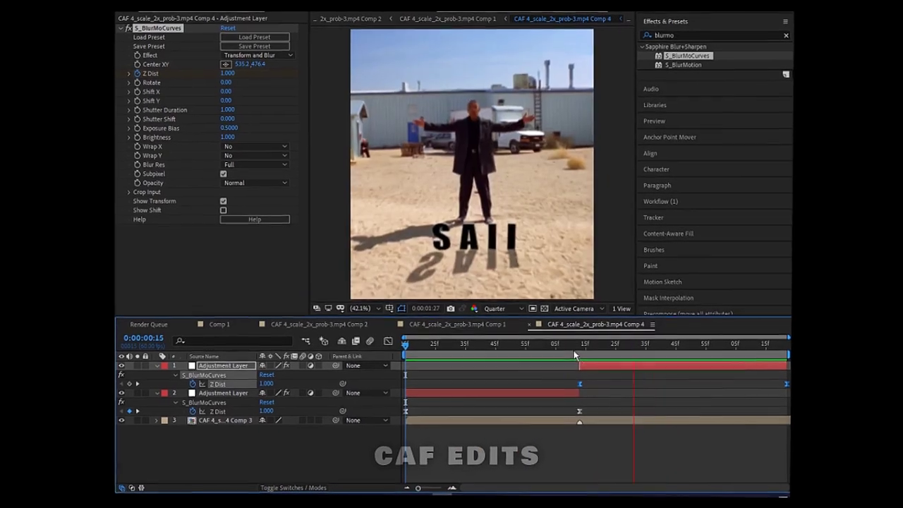
click(584, 432)
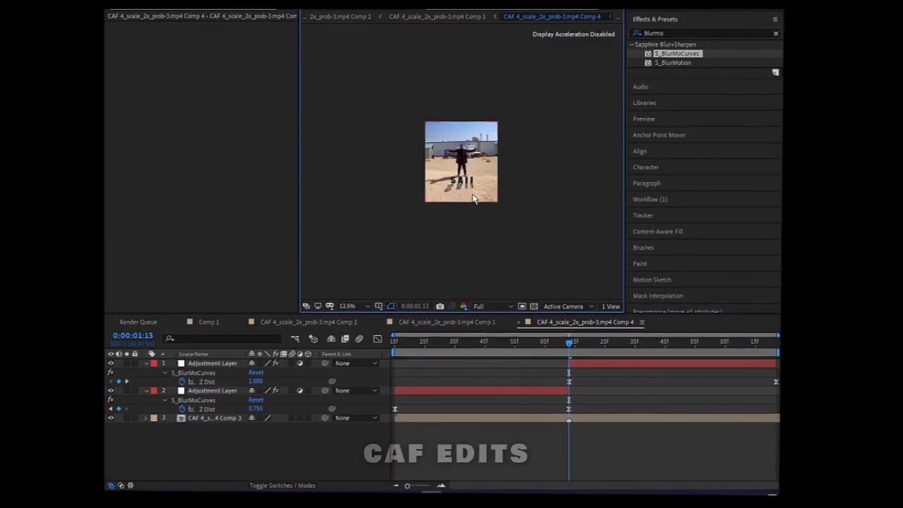
click(606, 422)
key(ctrl+d)
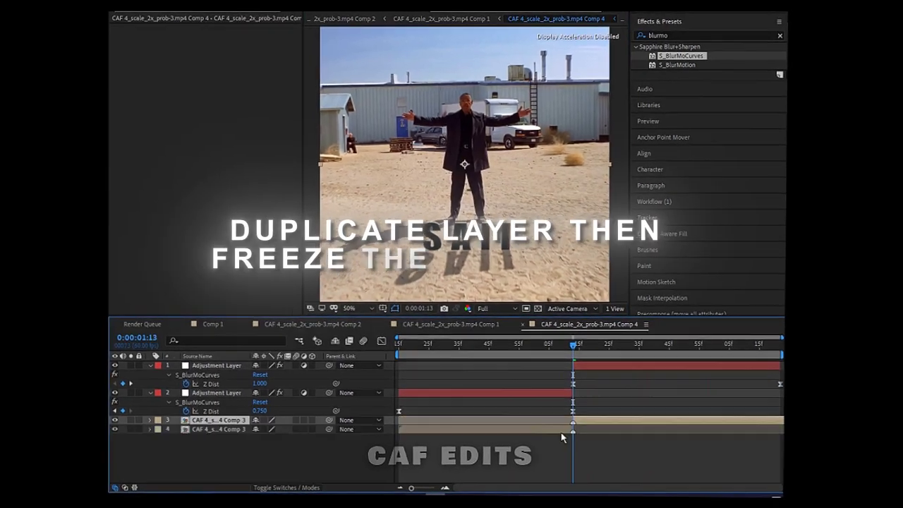
Pre-compose each half of the split footage layer into its own composition
right_click(543, 430)
click(577, 373)
key(Return)
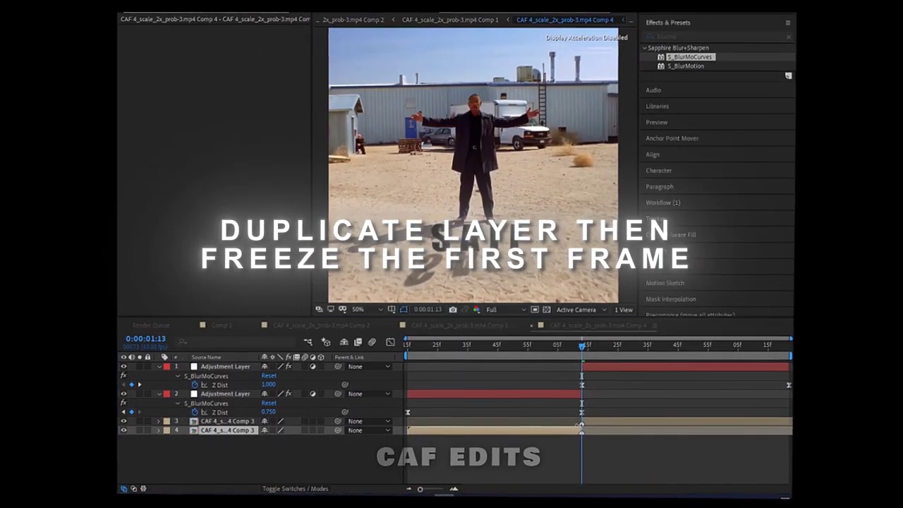
right_click(591, 422)
click(606, 368)
key(ctrl+shift+c)
key(Return)
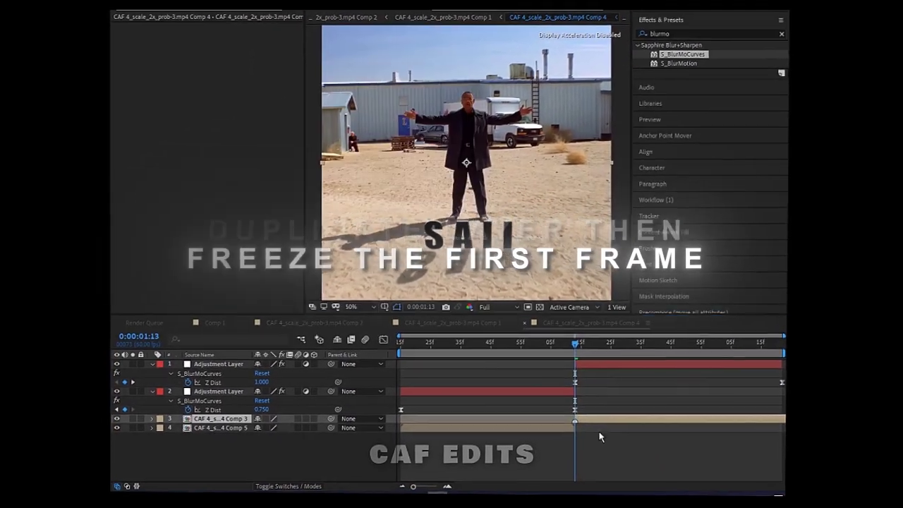
Duplicate the pre-composed second half and apply Freeze Frame to the upper copy at 0:00:01:13
key(ctrl+d)
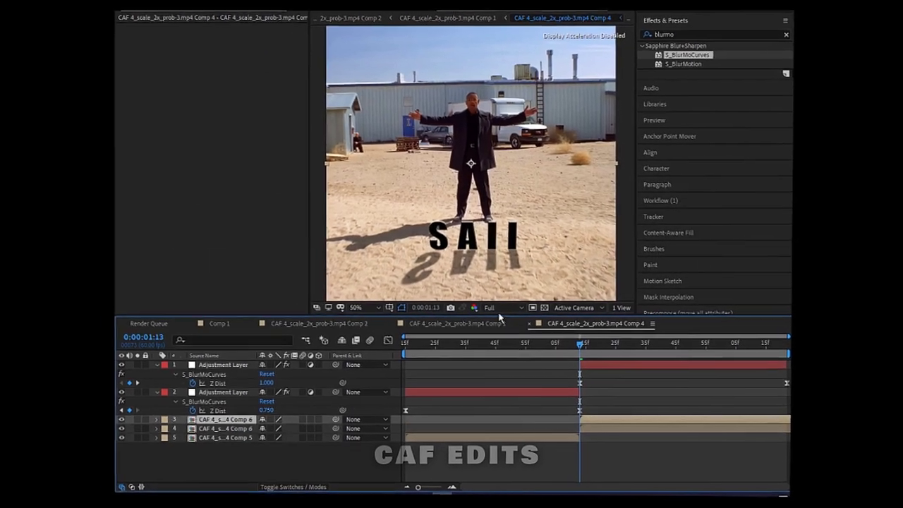
right_click(592, 425)
mouse_move(635, 173)
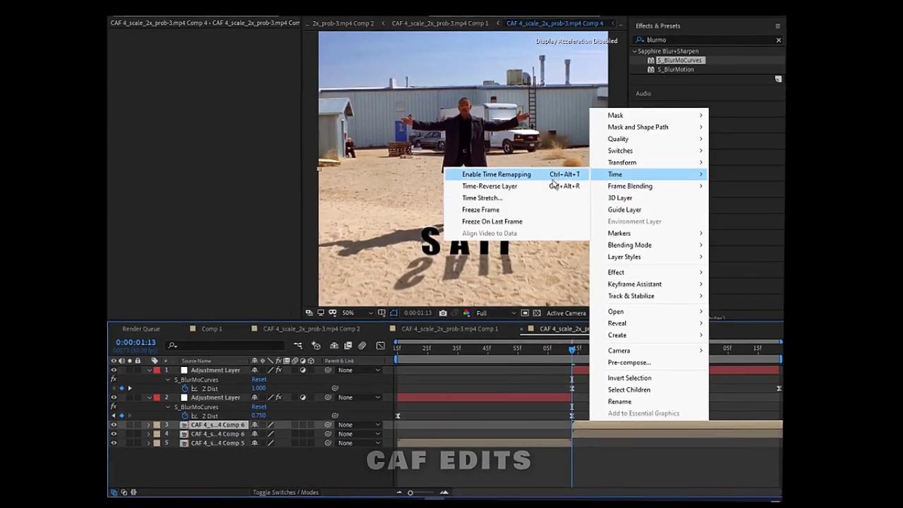
click(530, 210)
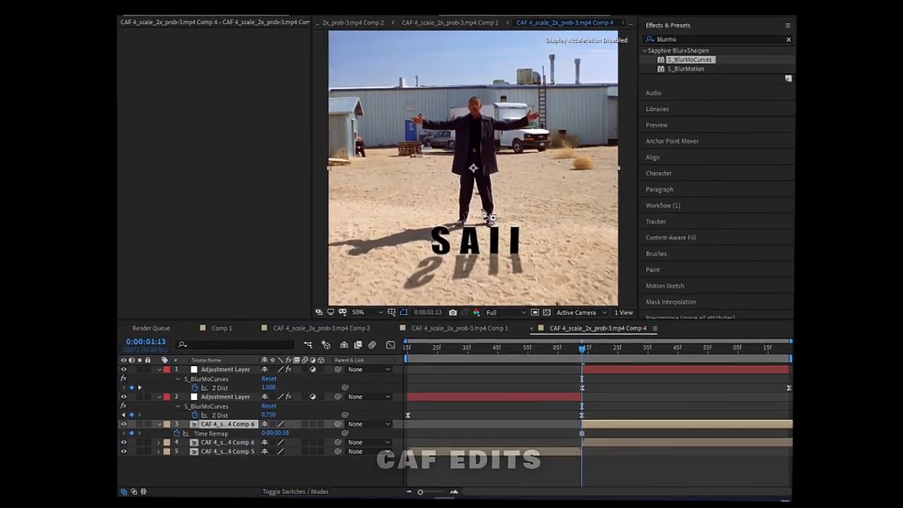
Begin a Pen tool mask on the freeze-frame layer by tracing around the standing man's head
scroll(488, 87, up, 2)
drag(488, 87, 463, 302)
key(g)
scroll(493, 247, up, 1)
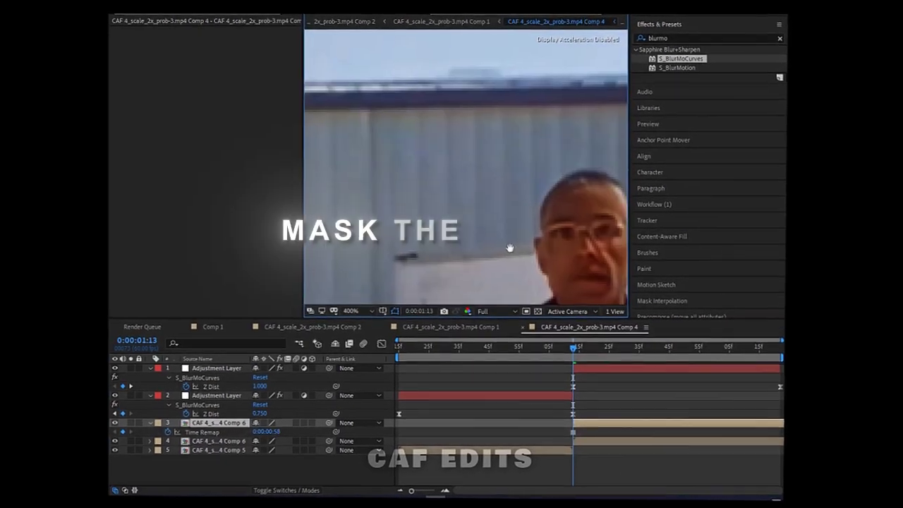
click(455, 251)
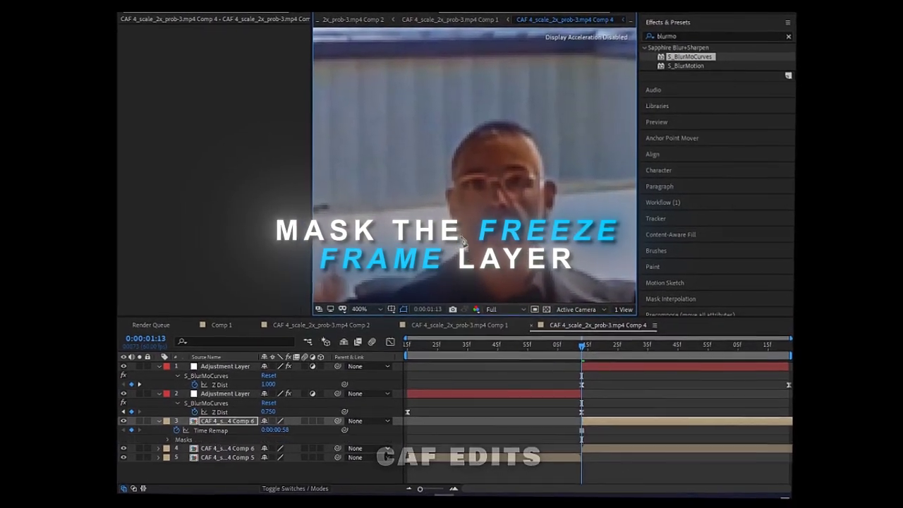
click(444, 220)
click(442, 191)
click(449, 190)
click(453, 148)
click(482, 123)
click(519, 131)
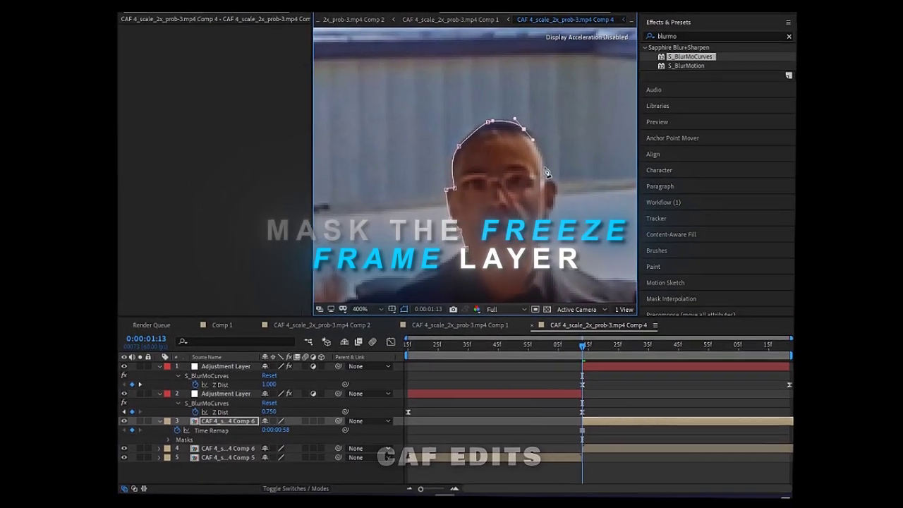
click(539, 172)
click(549, 181)
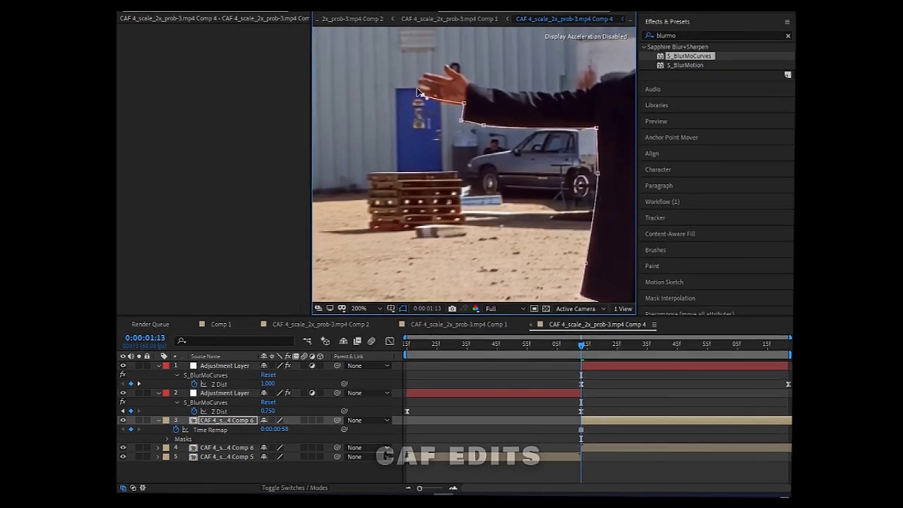
Continue the mask around the man's outstretched hand and along the arm to the shoulder, closing it around his whole body
click(418, 81)
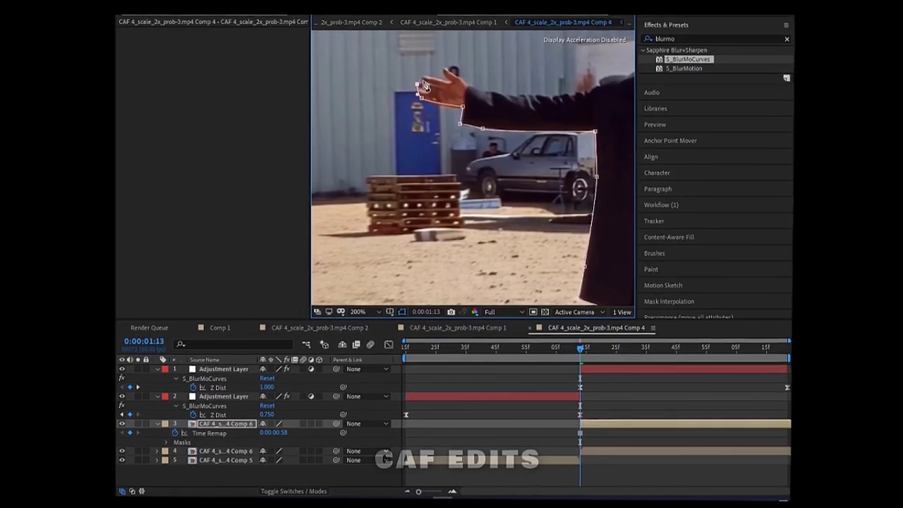
click(426, 77)
click(434, 75)
click(454, 79)
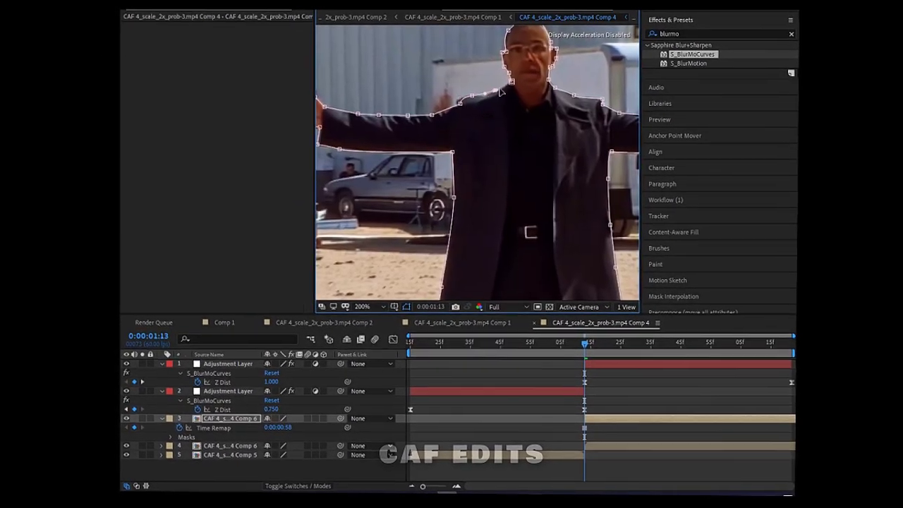
scroll(498, 94, down, 1)
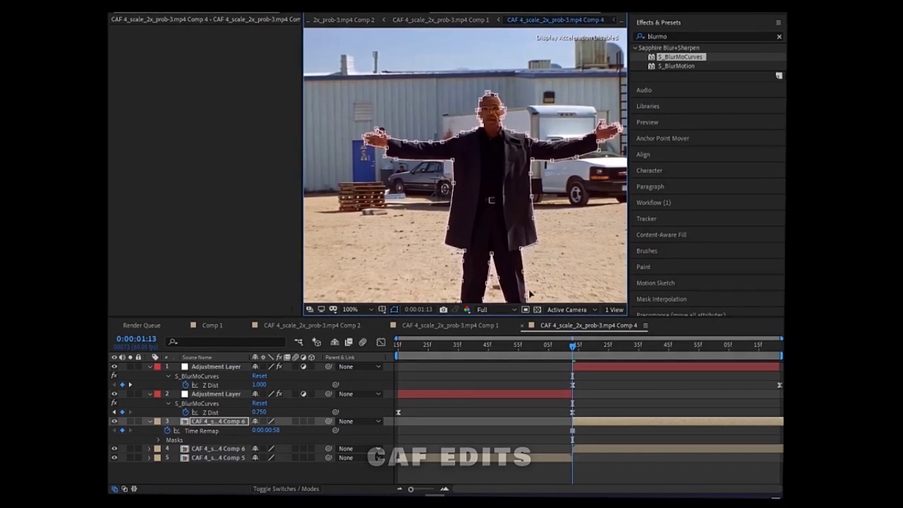
Shift the masked freeze-frame layer to start at about 0:00:00:34 and split it at 0:00:01:13, using Quarter preview resolution
click(489, 313)
click(499, 376)
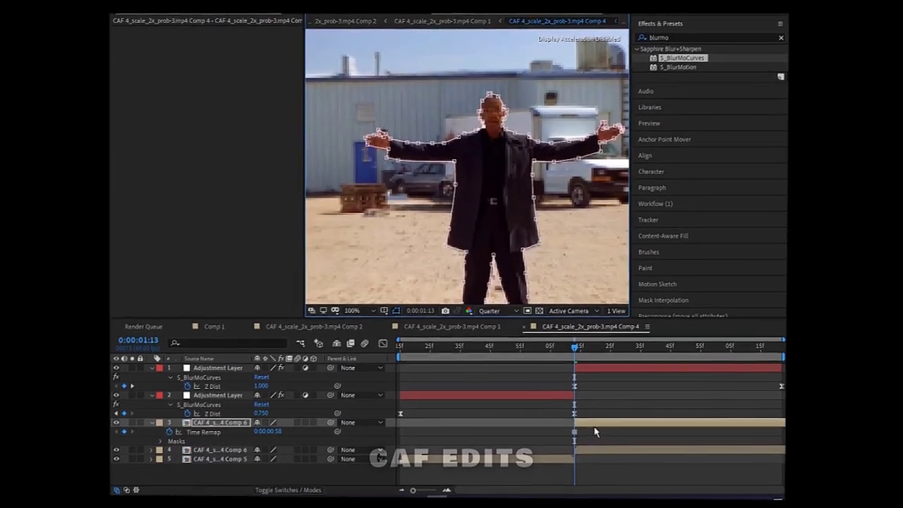
drag(596, 426, 474, 438)
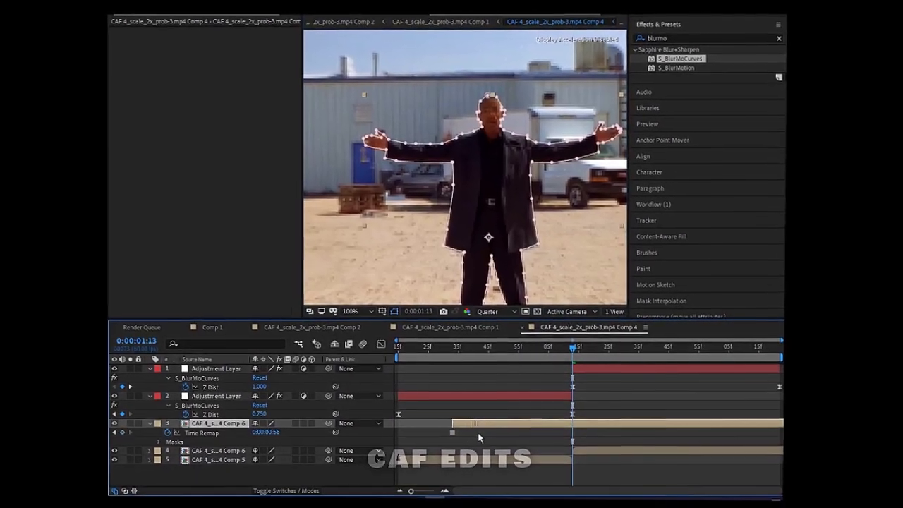
key(ctrl+shift+d)
click(542, 459)
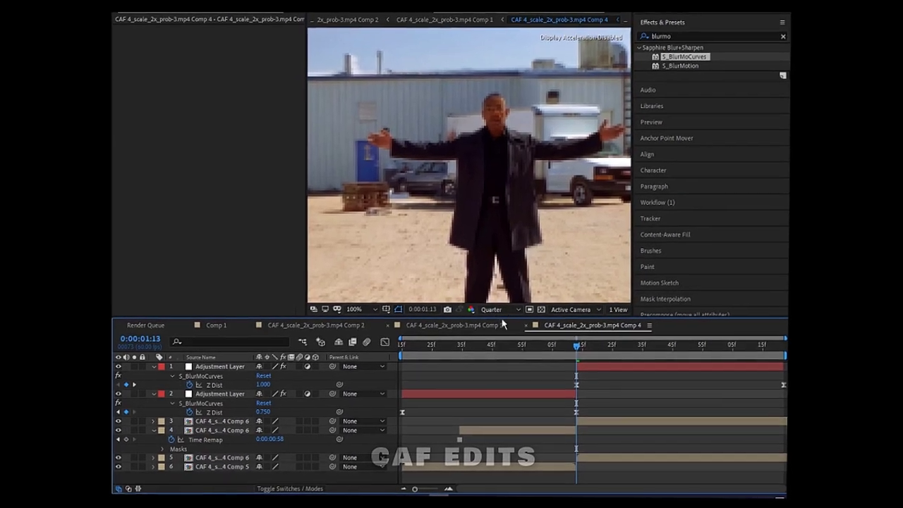
Set the Mask Expansion of the early freeze-frame piece to -1.0 pixels, checking it at Full resolution on 0:00:00:48
click(496, 312)
drag(536, 350, 499, 352)
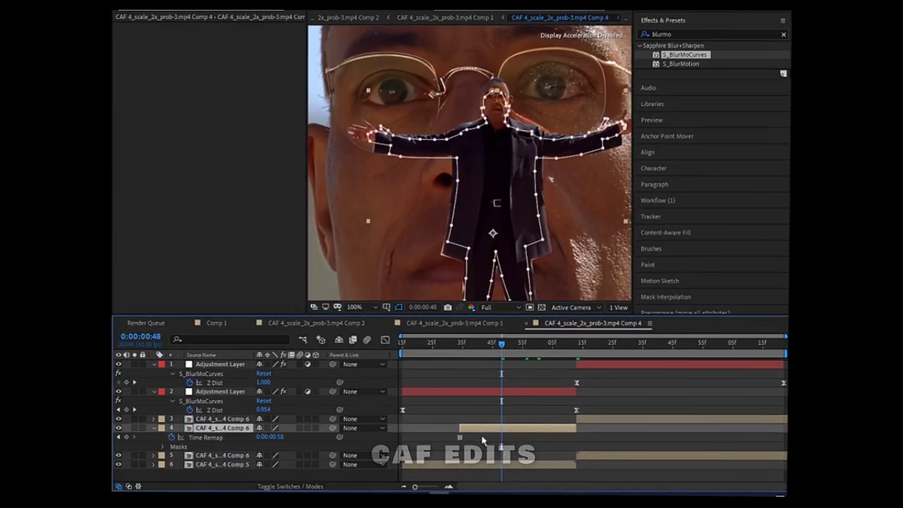
key(m)
click(163, 442)
click(163, 445)
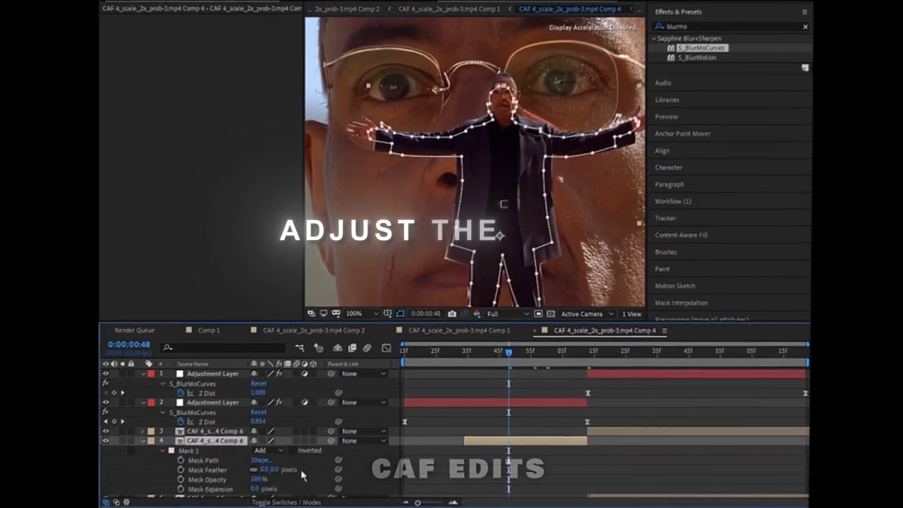
scroll(302, 476, down, 1)
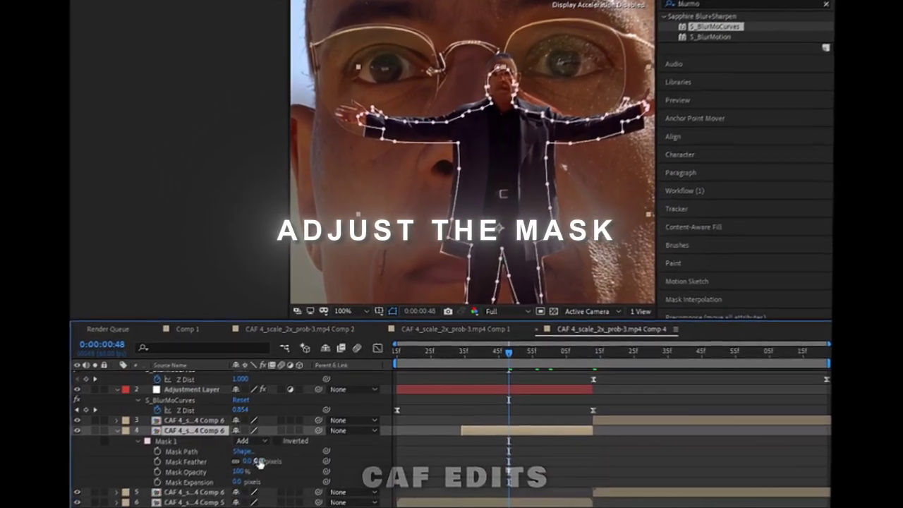
drag(260, 462, 261, 462)
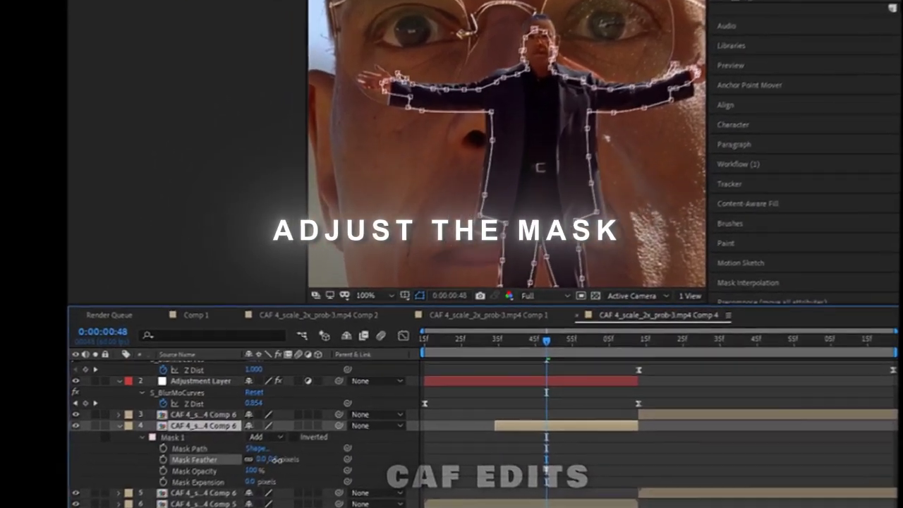
click(376, 473)
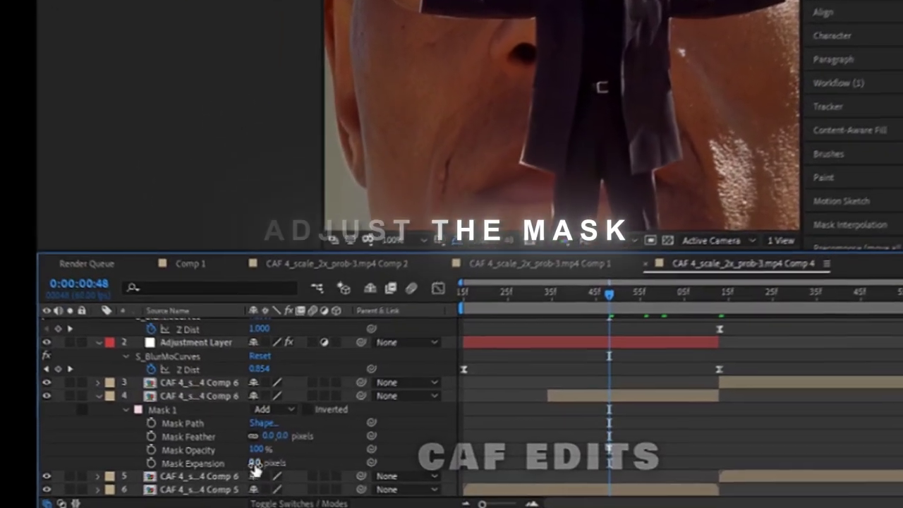
click(189, 477)
drag(275, 448, 277, 447)
click(503, 454)
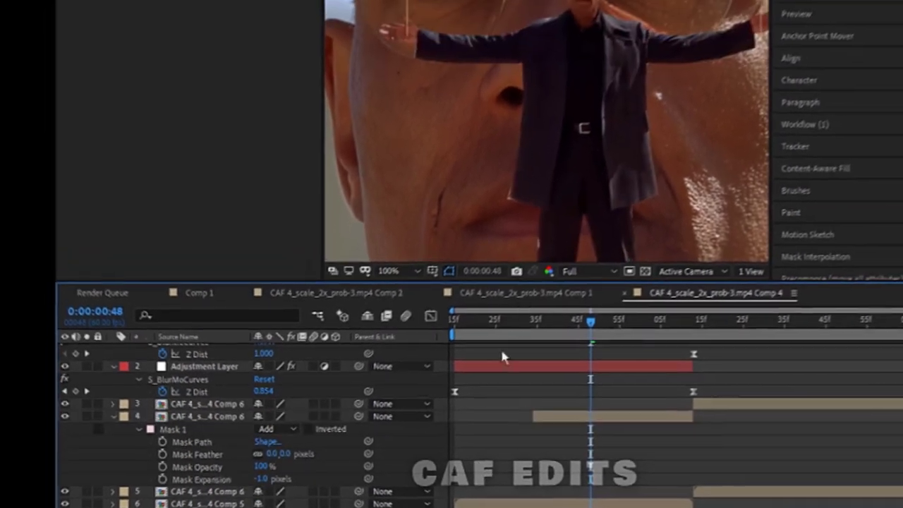
Inspect the masked cutout's edges and play the composition at Quarter resolution from 0:00:00:15
scroll(583, 220, down, 1)
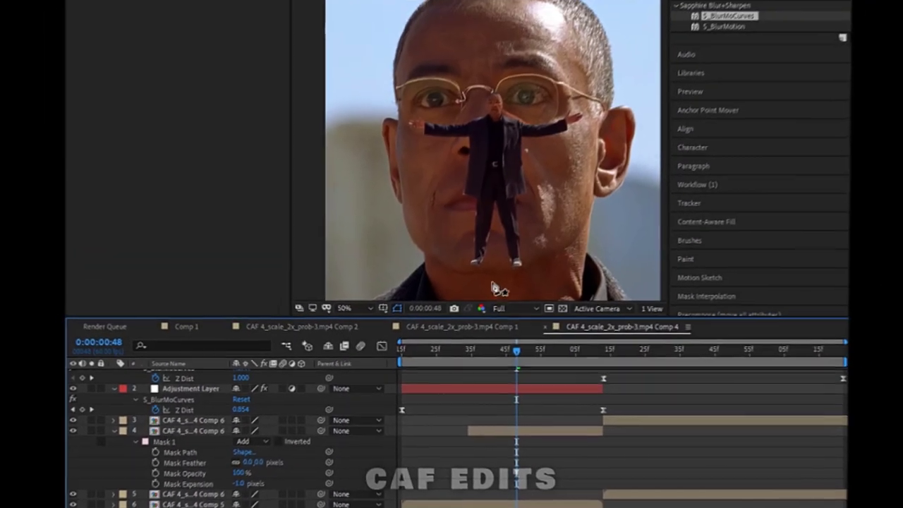
scroll(533, 254, up, 2)
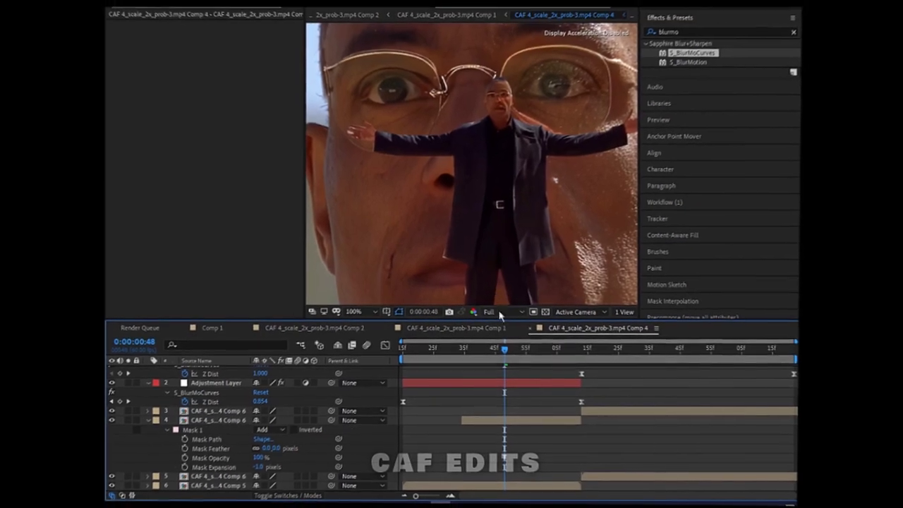
key(space)
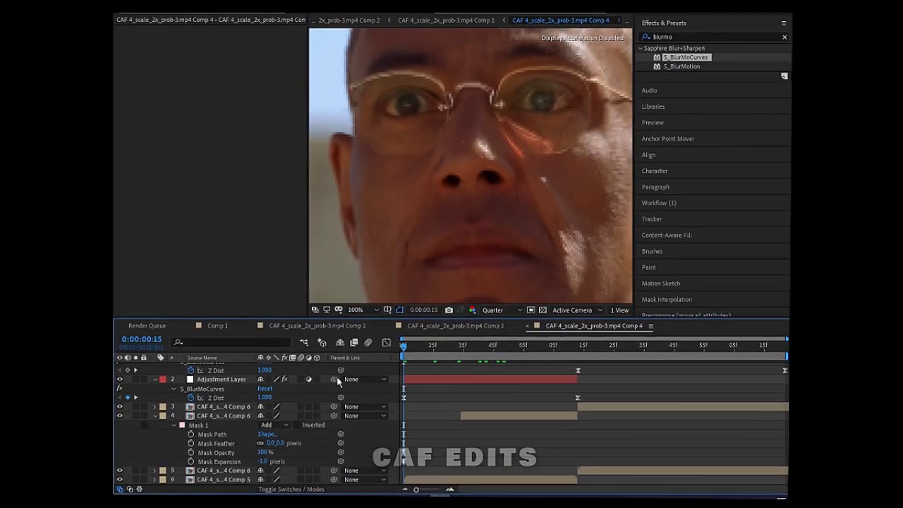
key(space)
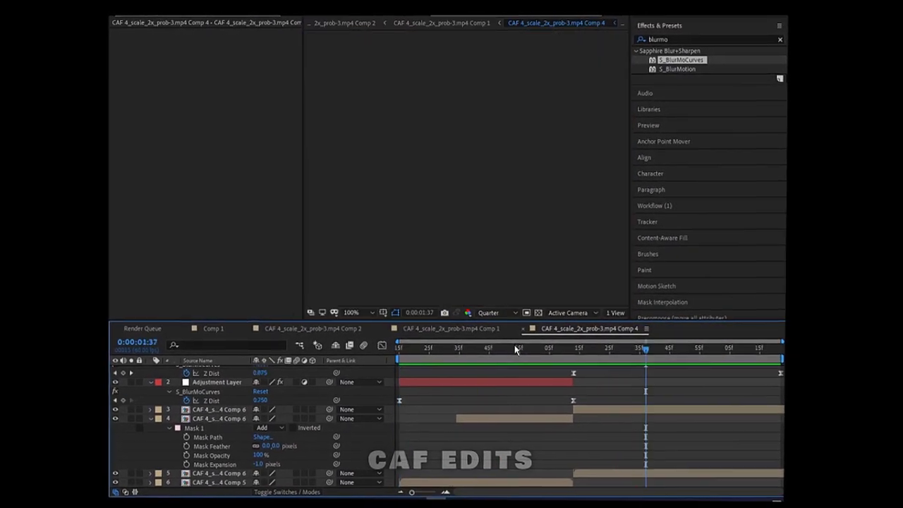
Move the first zoom adjustment layer below the masked freeze-frame layer and preview the composition from 0:00:00:15
drag(421, 350, 572, 357)
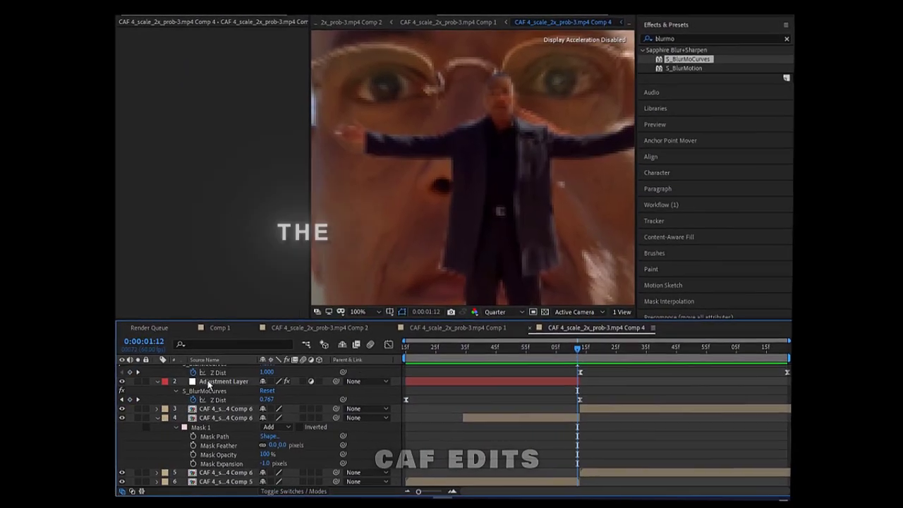
drag(209, 384, 213, 467)
drag(575, 351, 399, 373)
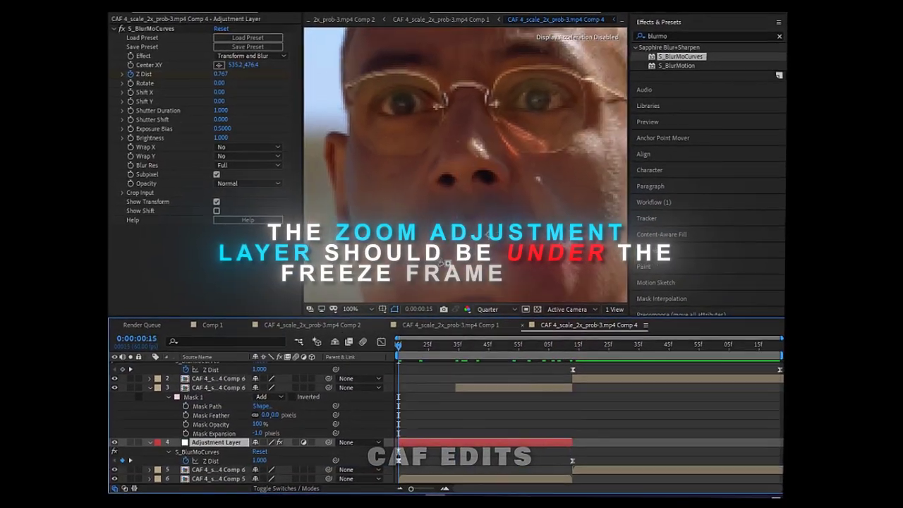
scroll(471, 233, down, 3)
key(space)
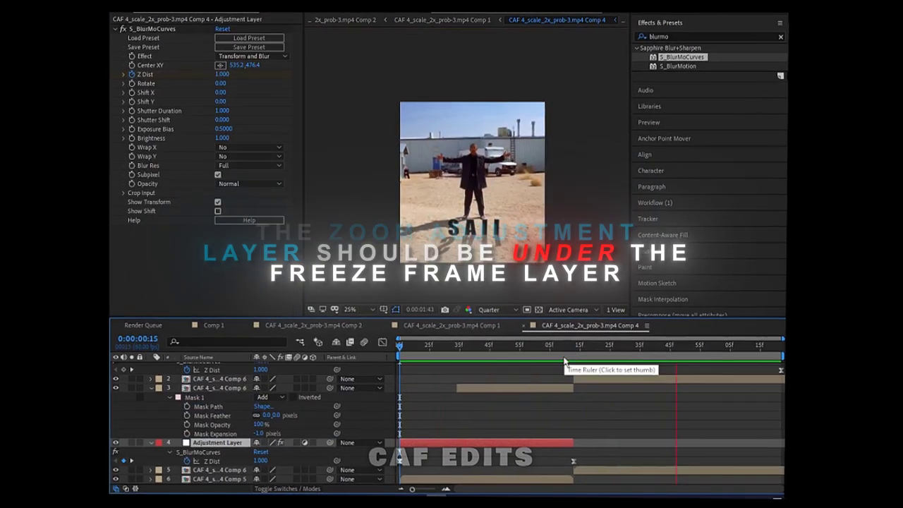
Keyframe the masked cutout's Position from 540, 1466 at 0:00:00:34 to 540, 600 at 0:00:01:13 with eased keyframes
mouse_move(568, 358)
mouse_down()
mouse_move(583, 359)
mouse_move(551, 364)
mouse_move(571, 385)
mouse_move(569, 363)
mouse_up()
click(569, 386)
key(p)
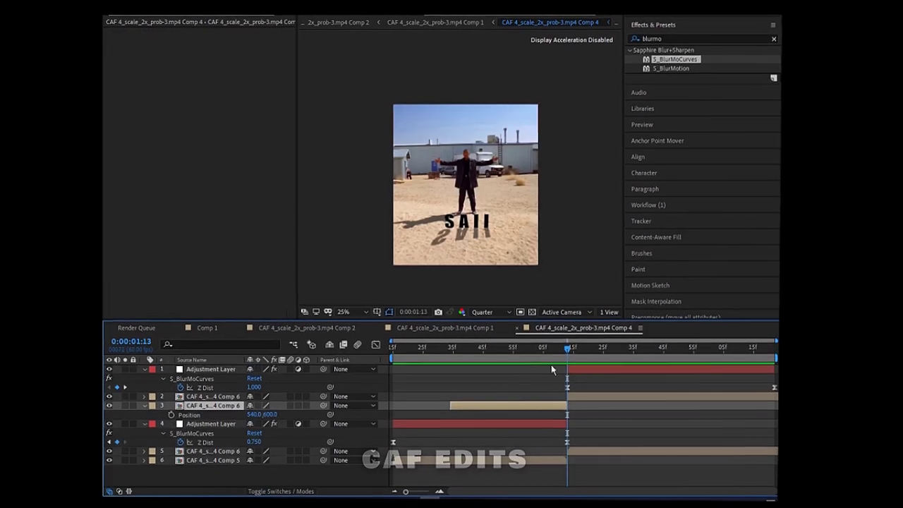
click(173, 413)
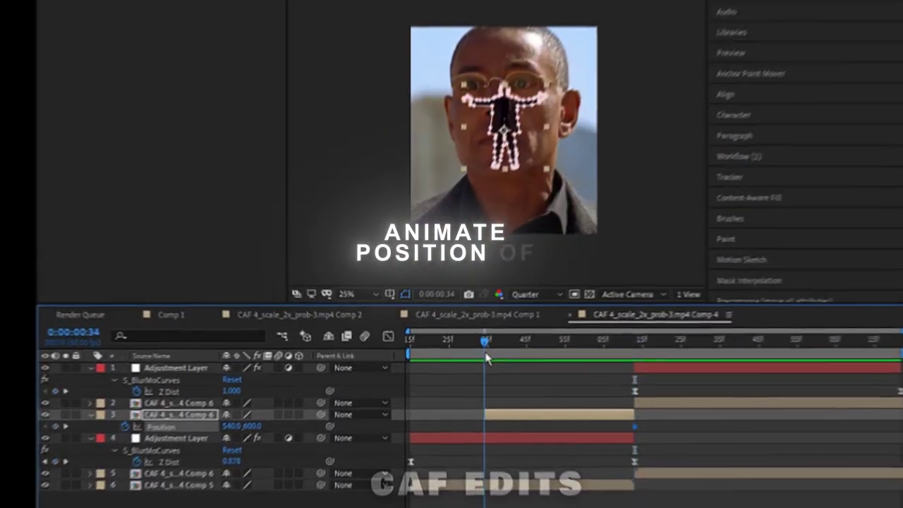
drag(813, 376, 902, 376)
drag(423, 418, 712, 430)
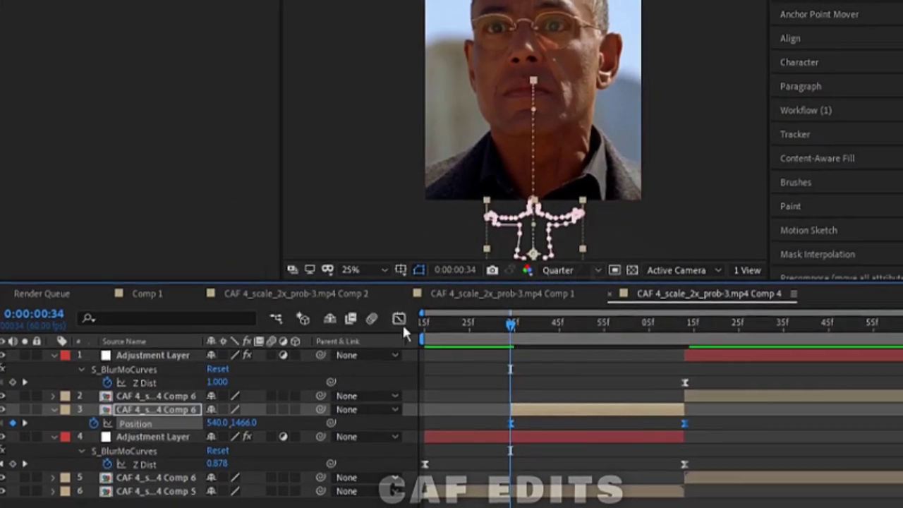
Reshape the cutout's Position speed graph so it starts very fast at 0:00:00:34 and decelerates gradually into the last keyframe, and preview it
click(398, 318)
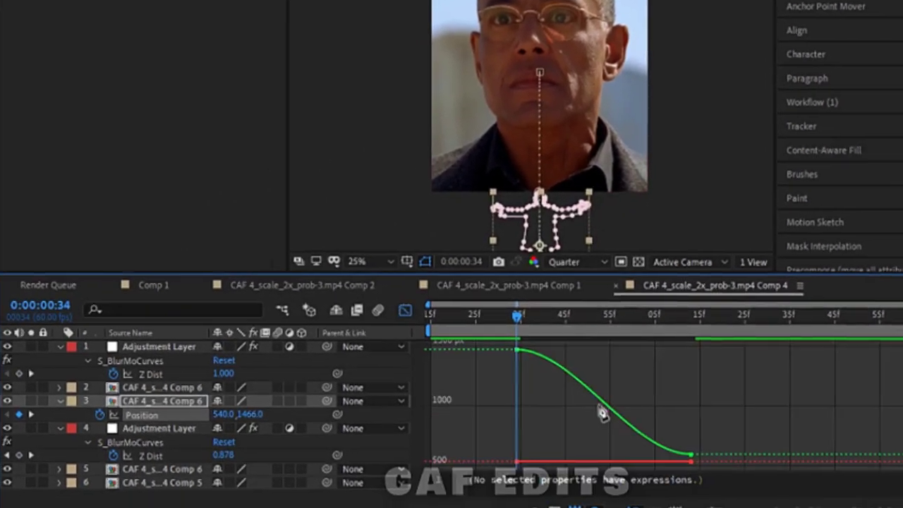
right_click(543, 384)
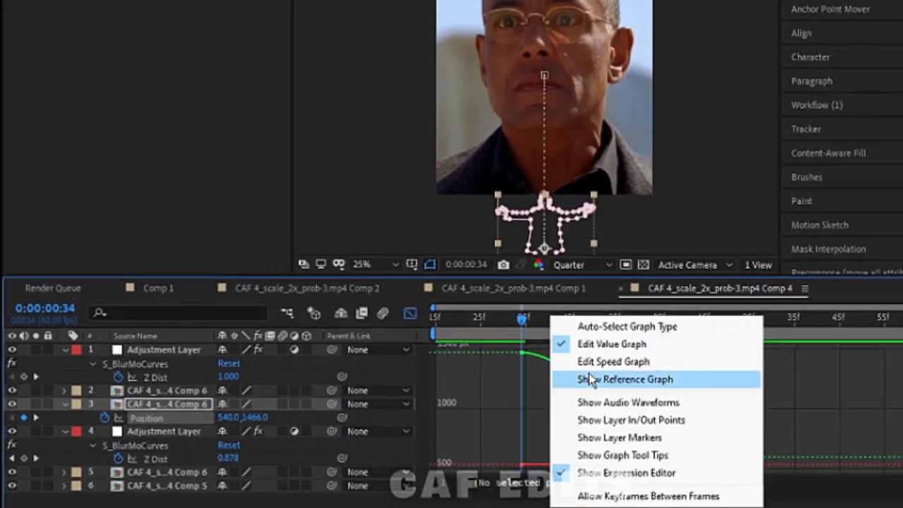
click(606, 361)
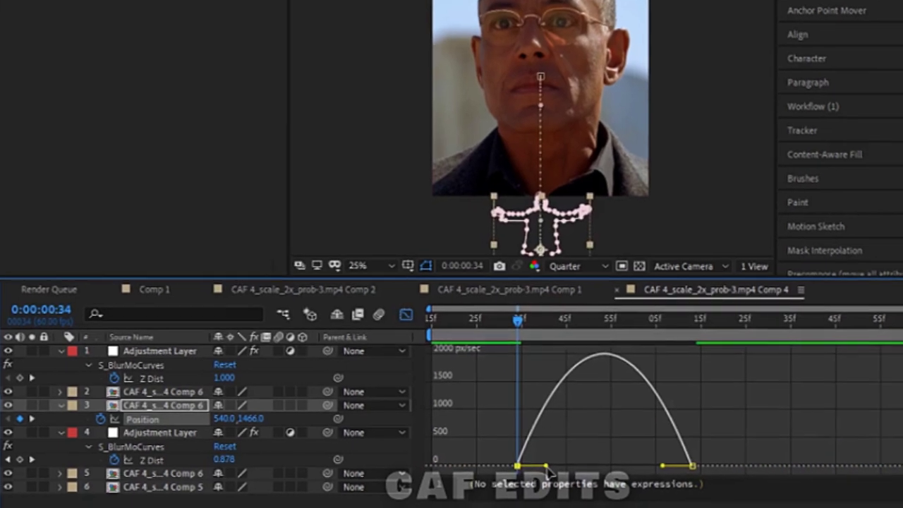
drag(546, 465, 519, 466)
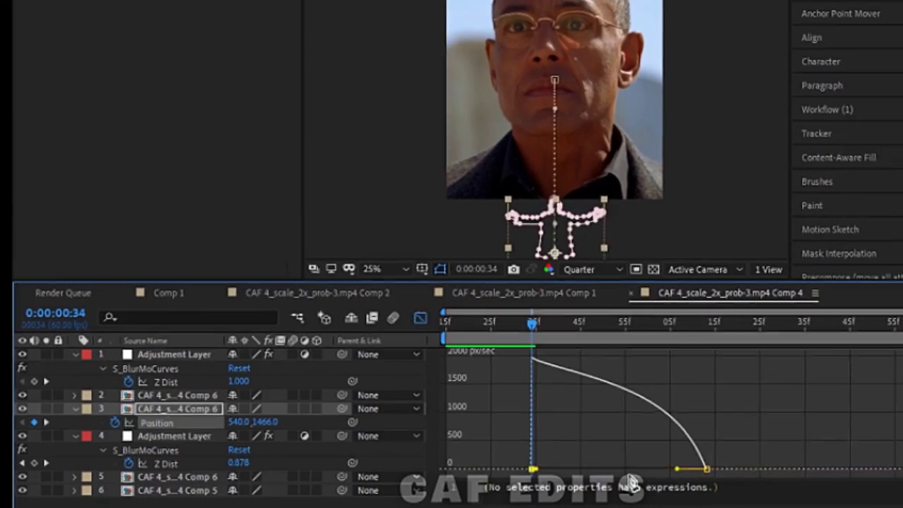
drag(662, 465, 531, 468)
key(space)
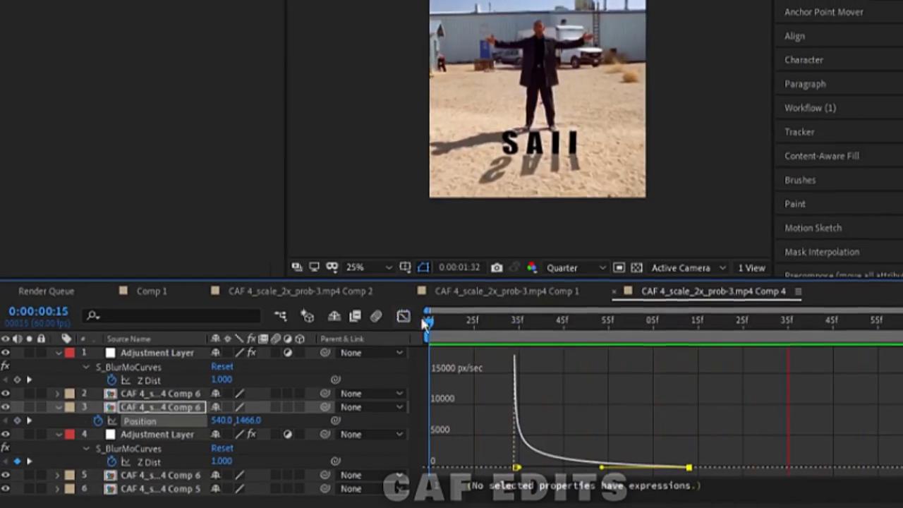
Keyframe the masked cutout's Scale from 152% at 0:00:00:34 to 100% at 0:00:01:13 and preview the composition
click(402, 314)
drag(428, 321, 514, 328)
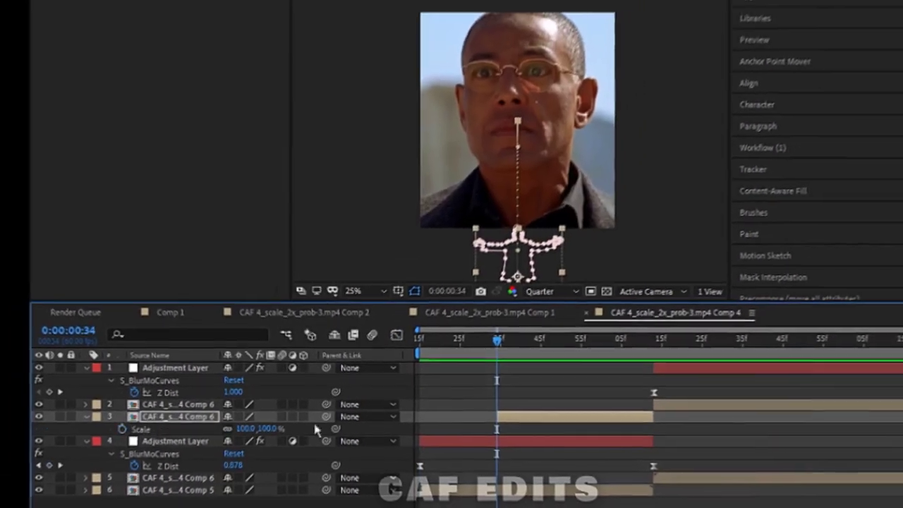
key(s)
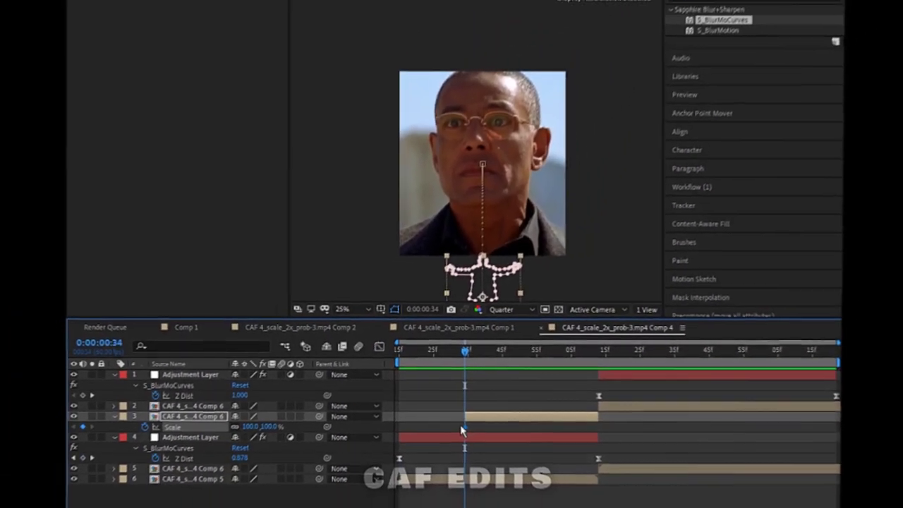
drag(474, 431, 613, 436)
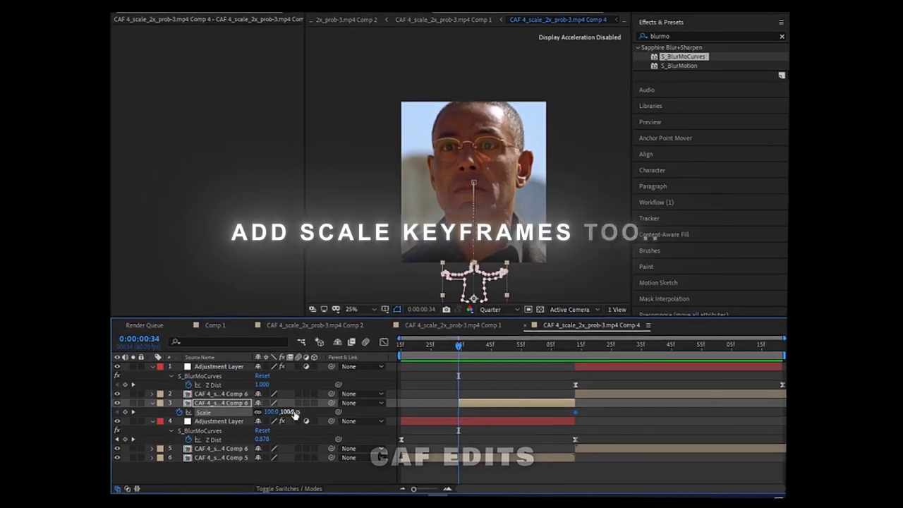
drag(304, 416, 328, 415)
key(space)
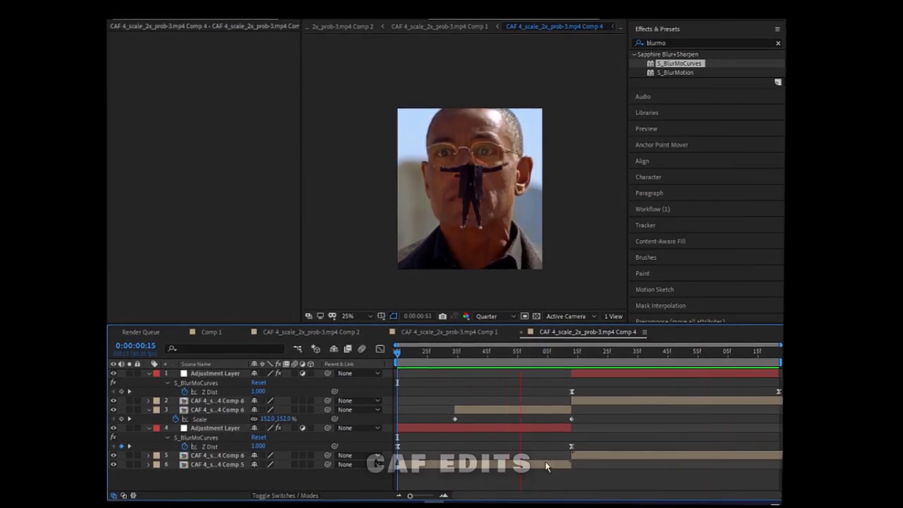
key(space)
Duplicate the second zoom adjustment layer starting at 0:00:01:13 and remove S_BlurMoCurves from the copy
click(572, 352)
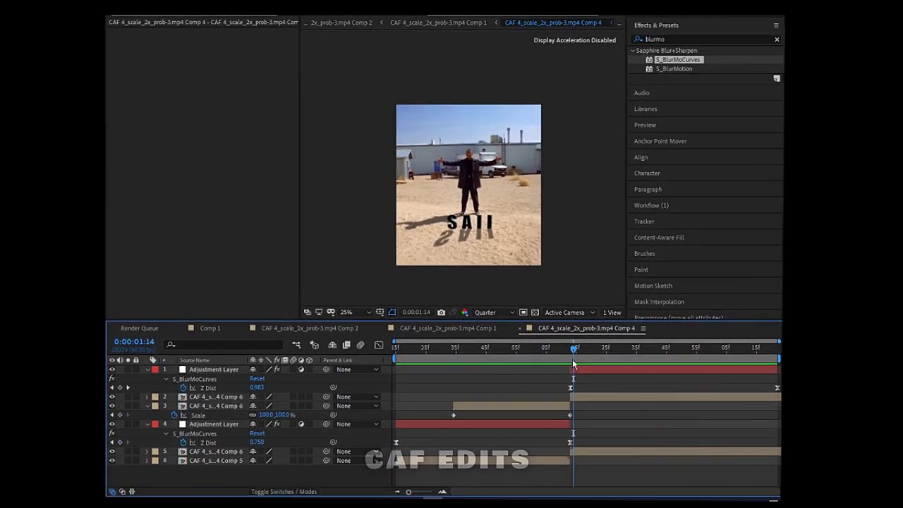
click(579, 369)
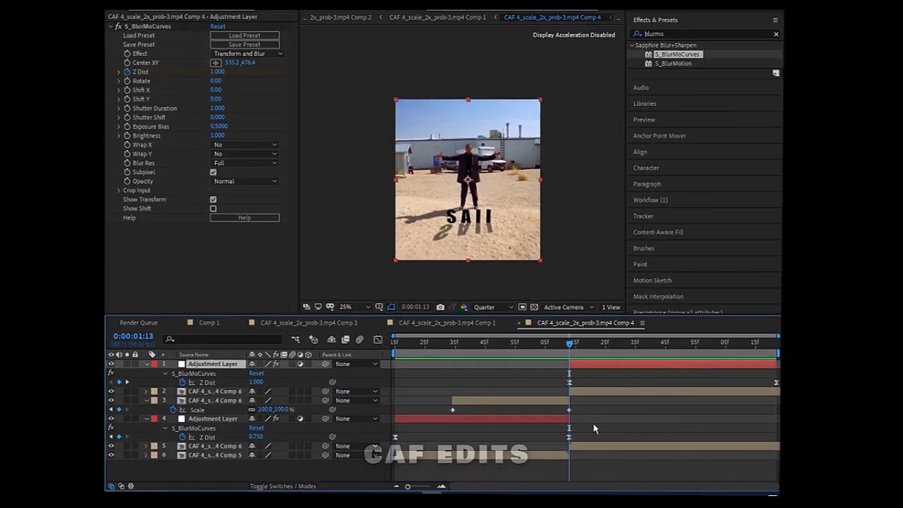
key(ctrl+d)
click(156, 30)
key(Delete)
Apply BCC Ripple Dissolve to the duplicated adjustment layer and extend its start back to 0:00:01:09
click(668, 36)
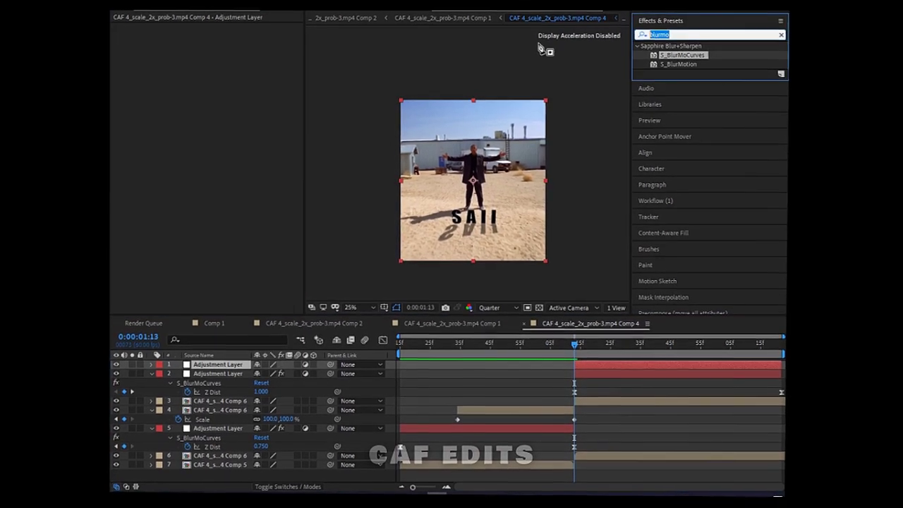
text(riipp)
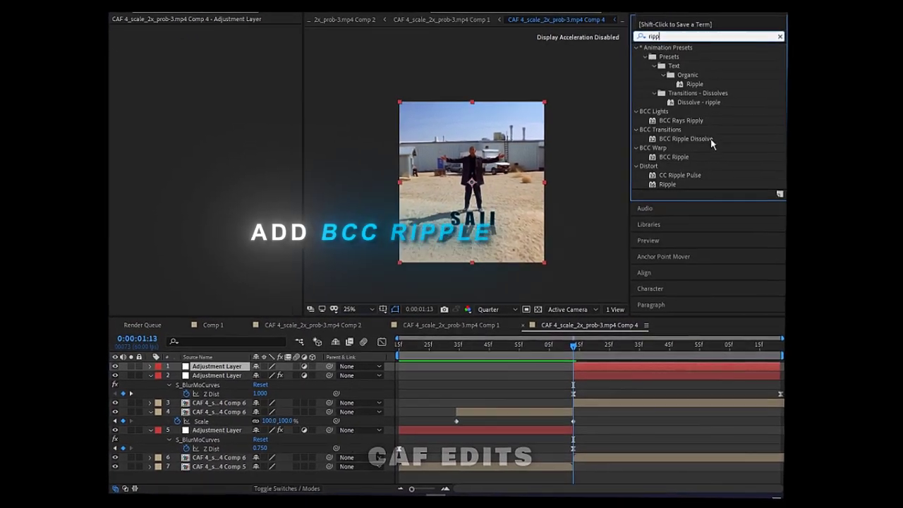
double_click(705, 140)
drag(580, 369, 411, 372)
Play back the composition to check the ripple effect at the transition
key(space)
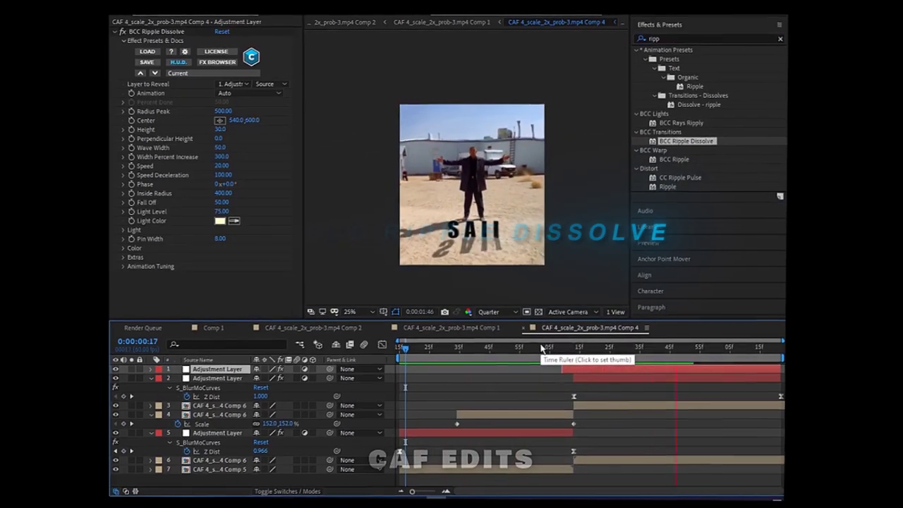
click(541, 349)
key(space)
drag(542, 346, 296, 360)
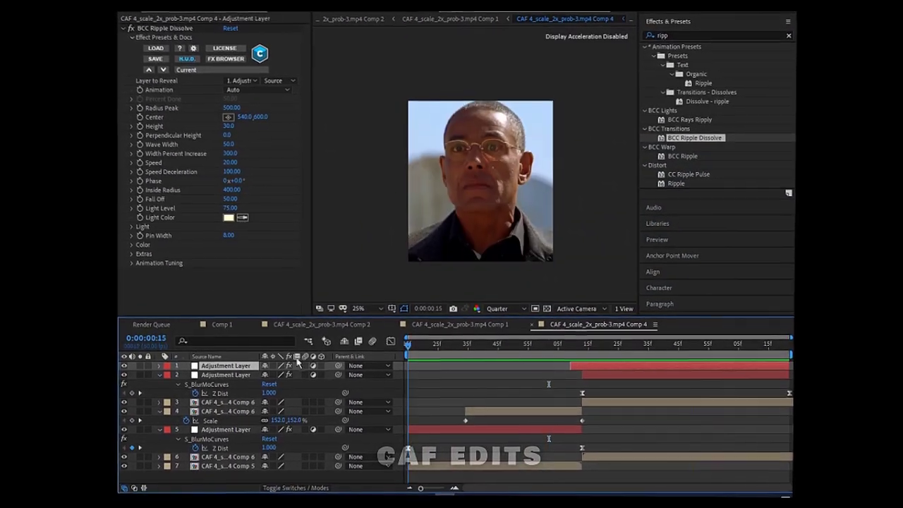
key(space)
key(space)
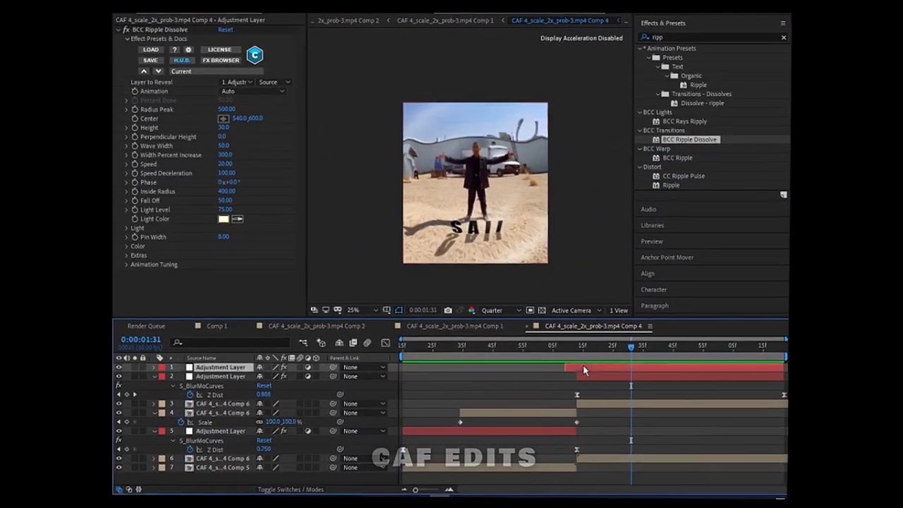
Duplicate the ripple adjustment layer, remove BCC Ripple Dissolve from the copy and extend its start back to 0:00:00:50
click(565, 351)
key(ctrl+d)
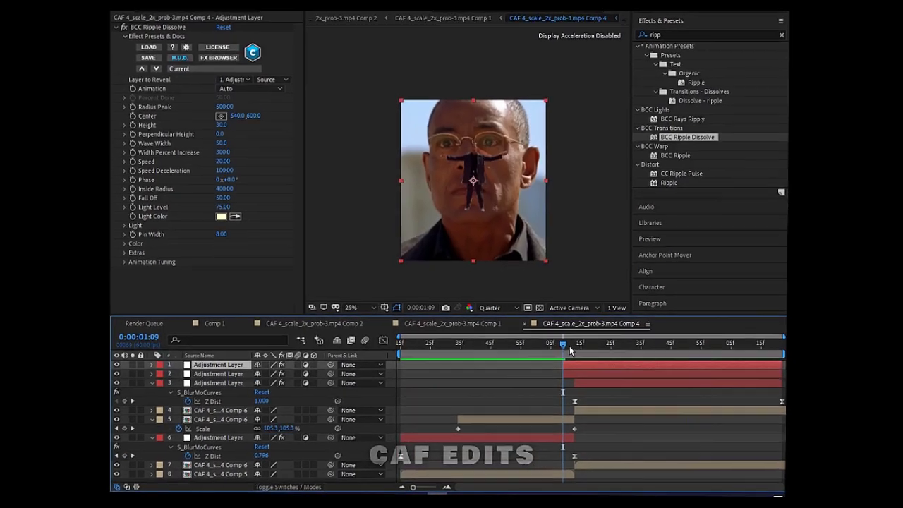
click(573, 351)
click(171, 28)
key(Delete)
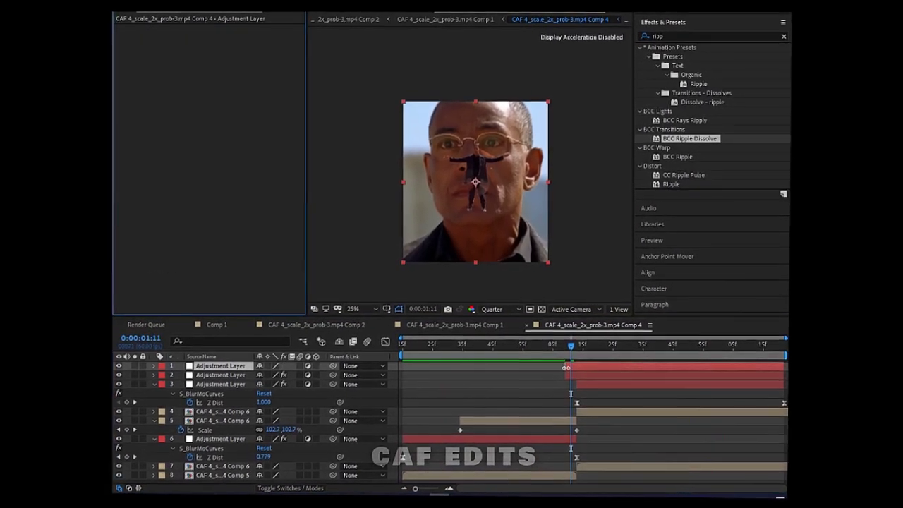
drag(580, 356, 526, 349)
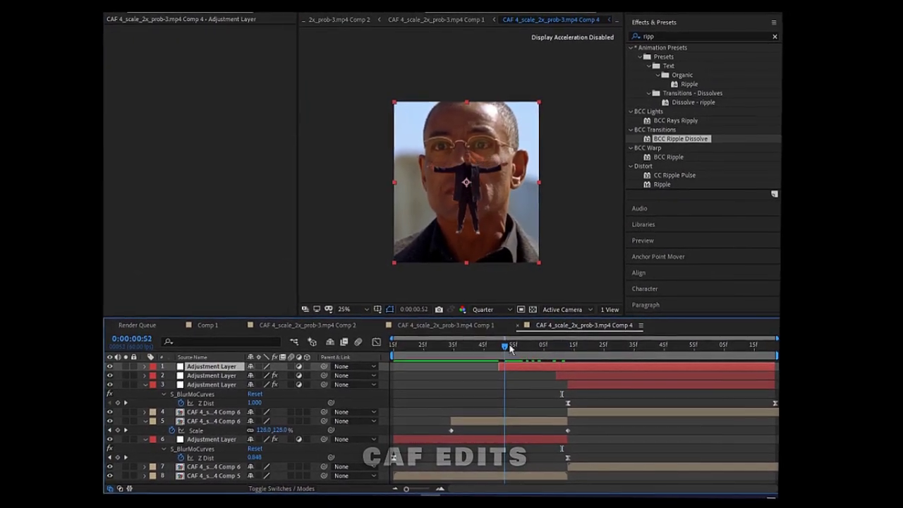
Apply S_Shake to the top adjustment layer with an Amplitude of 0.560 and Motion Blur enabled
text(s_sha)
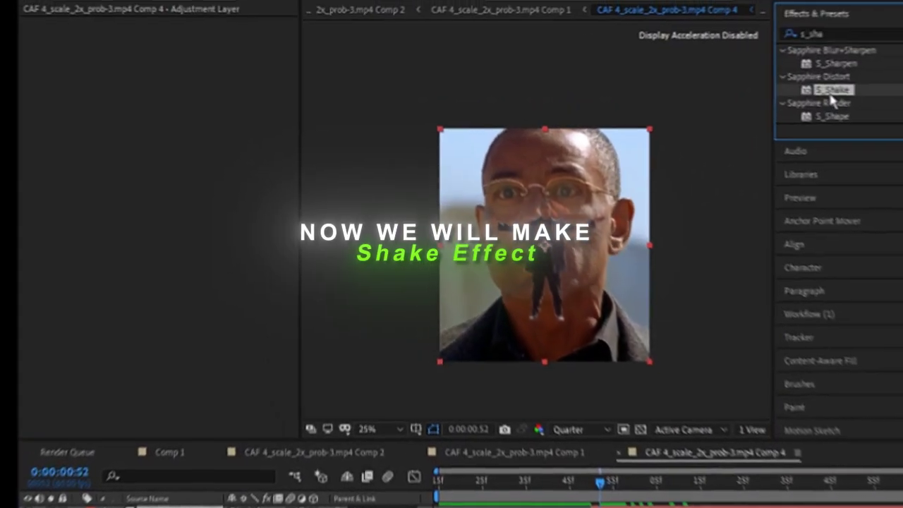
double_click(830, 97)
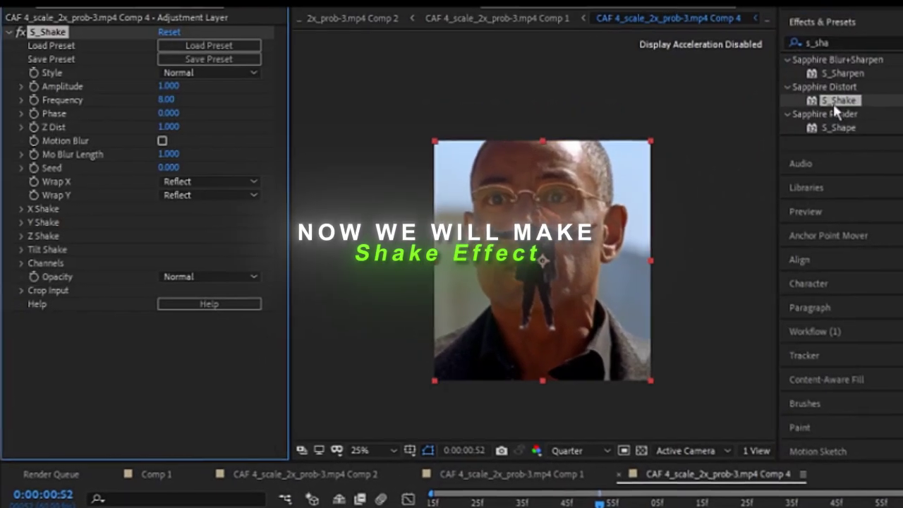
click(182, 76)
text(0.5)
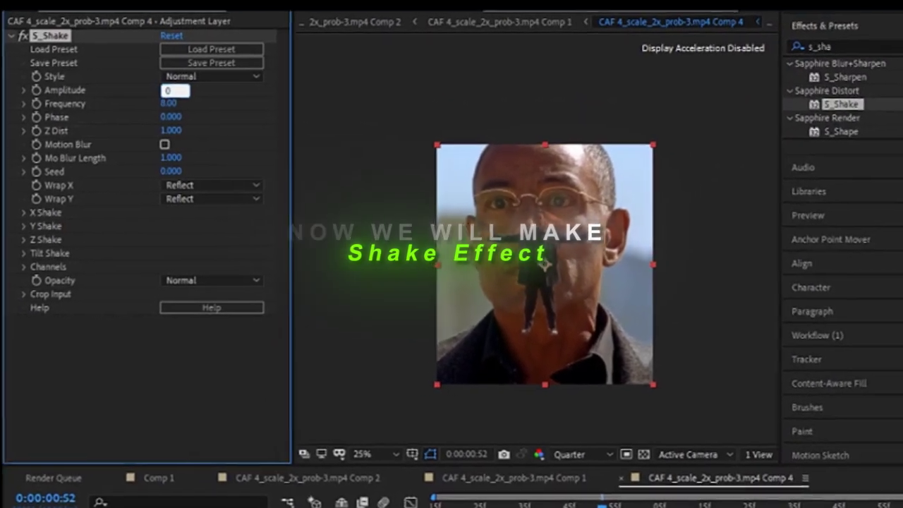
text(60)
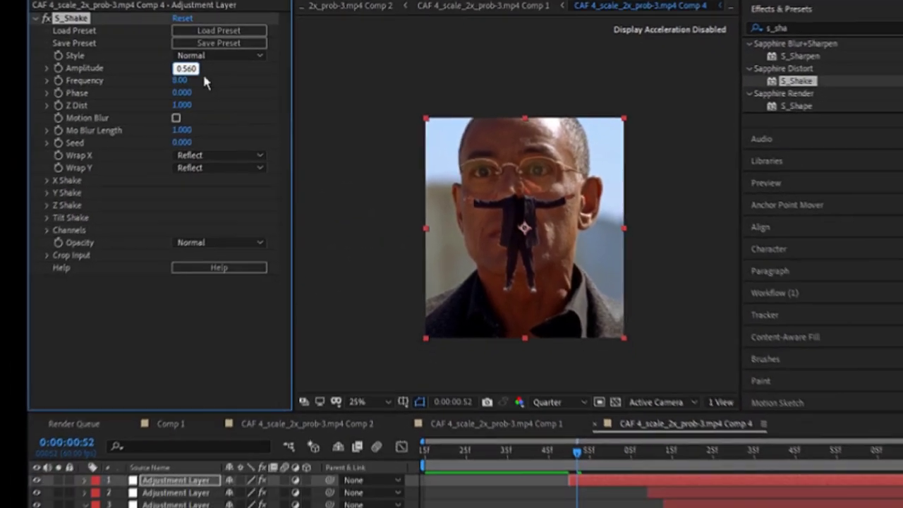
click(213, 158)
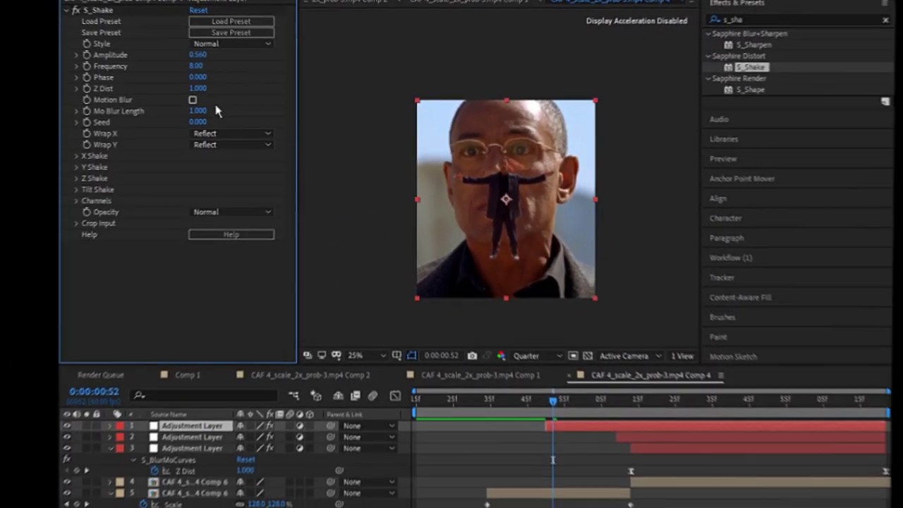
click(184, 108)
Keyframe the S_Shake Amplitude at 0.560 on 0:00:00:50 and at 0 on both 0:00:01:13 and 0:00:02:05
drag(504, 358, 509, 357)
click(134, 70)
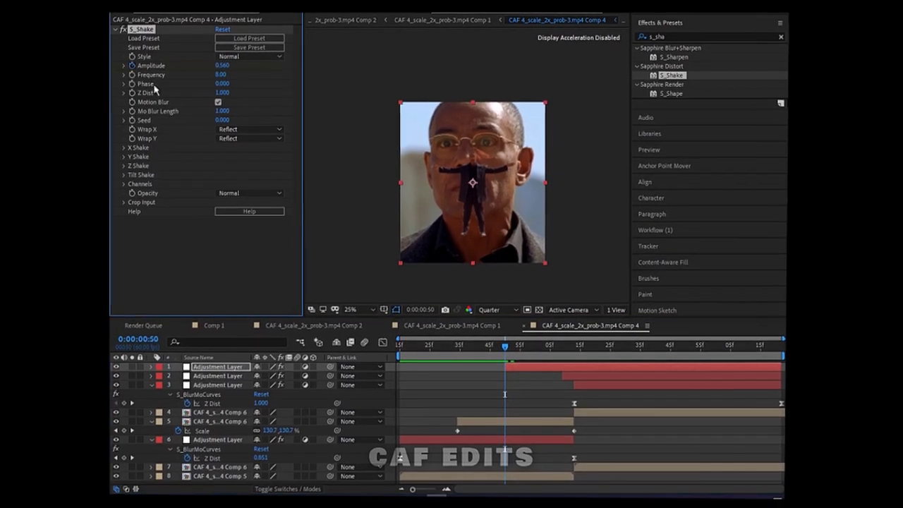
key(space)
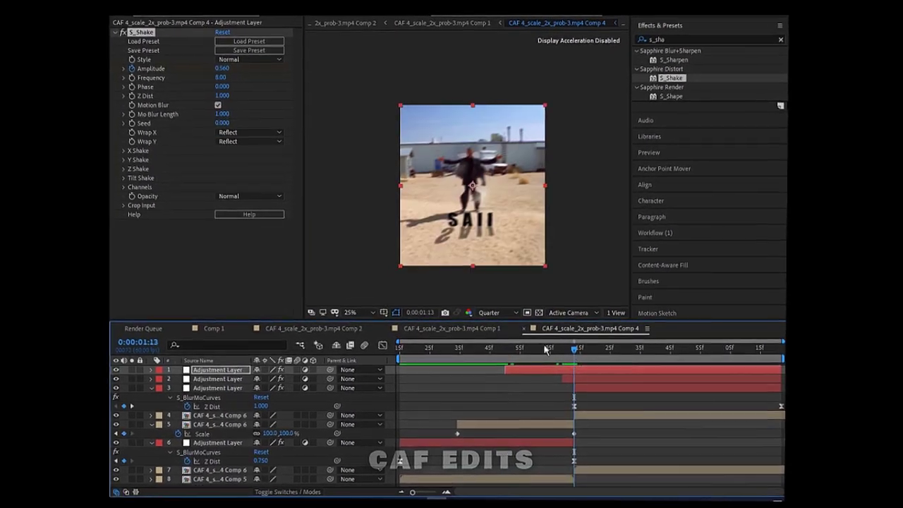
drag(221, 71, 157, 76)
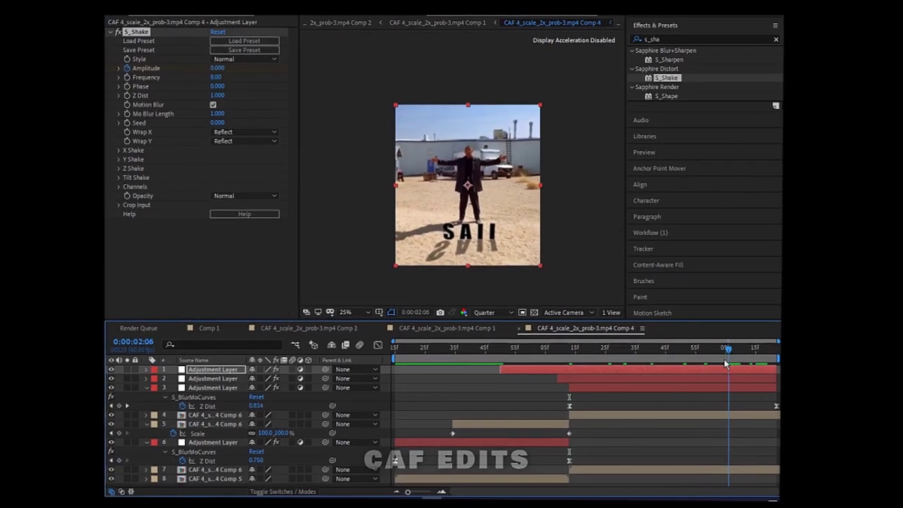
drag(725, 363, 724, 362)
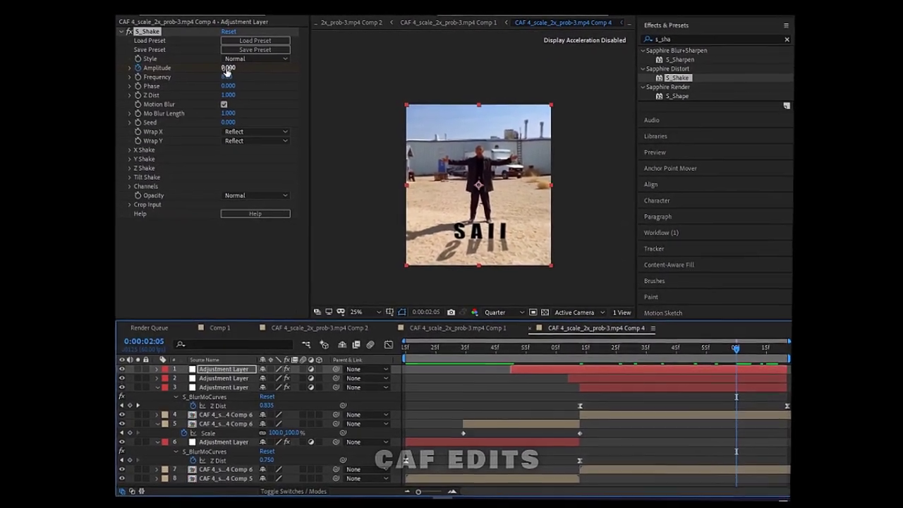
key(u)
click(130, 385)
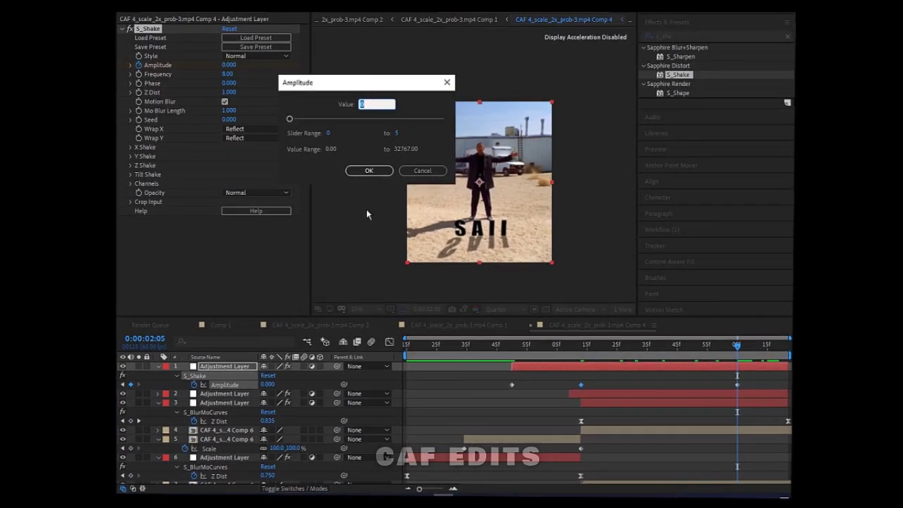
Set the Amplitude keyframe at 0:00:01:13 to 0.560 and the one at 0:00:00:50 to 0, and preview the shake
text(0.560)
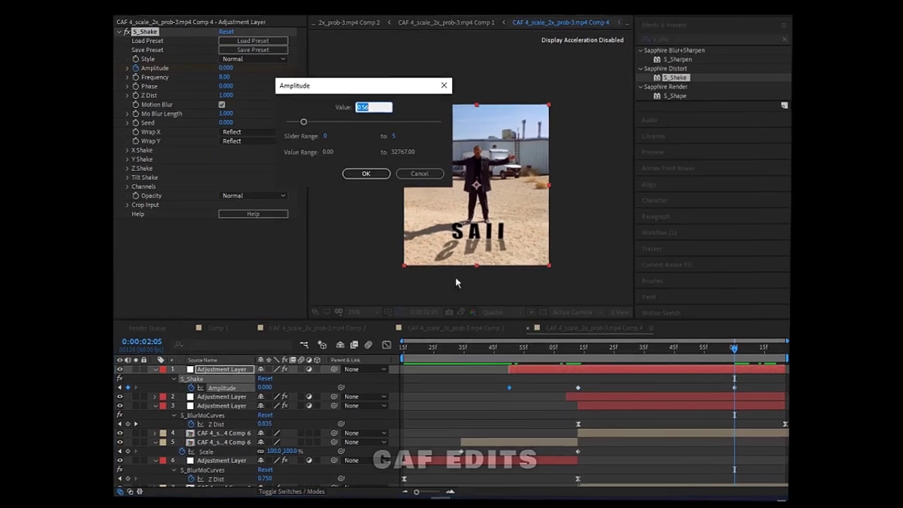
click(366, 174)
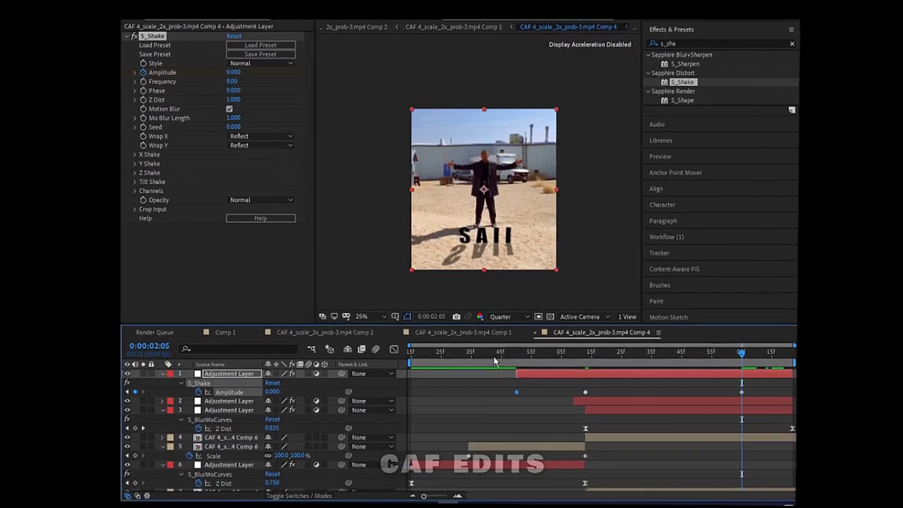
click(484, 350)
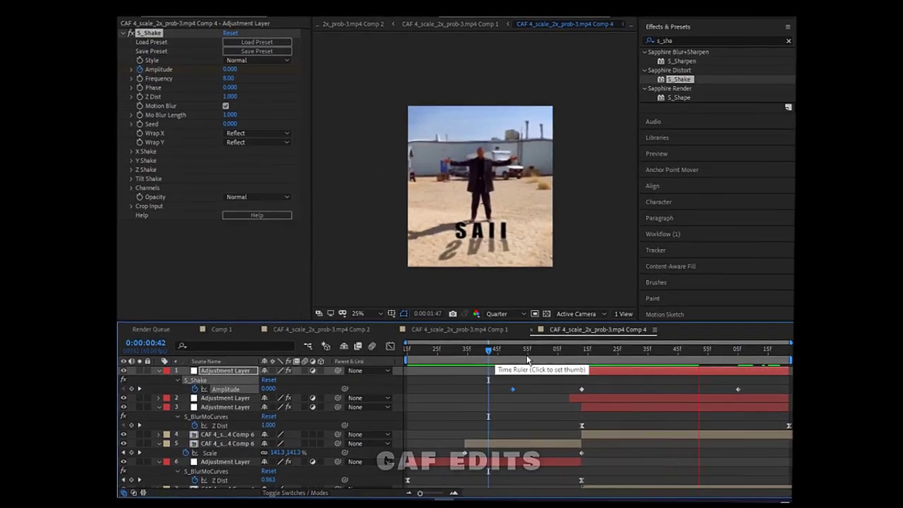
click(527, 355)
key(space)
key(space)
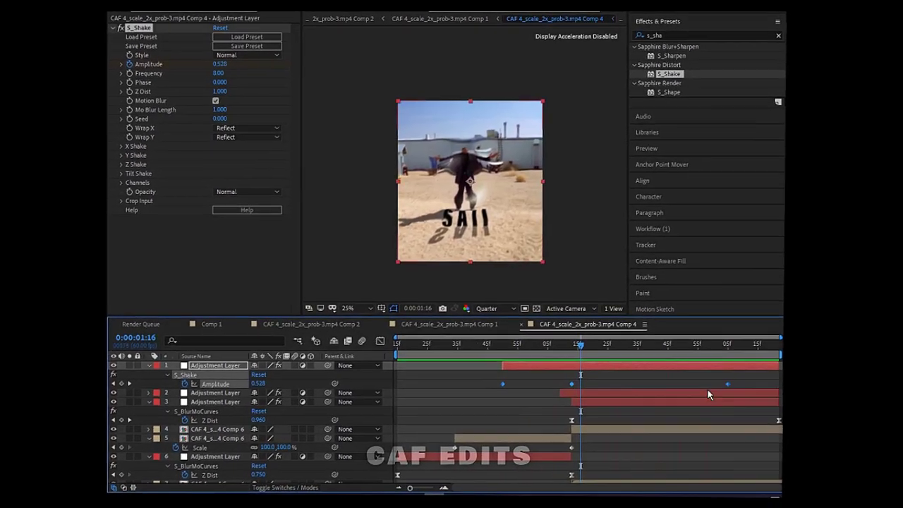
Ease the S_Shake Amplitude keyframes, shape their value curve into a sharp peak at 0:00:01:13 and preview the shake
key(F9)
click(380, 341)
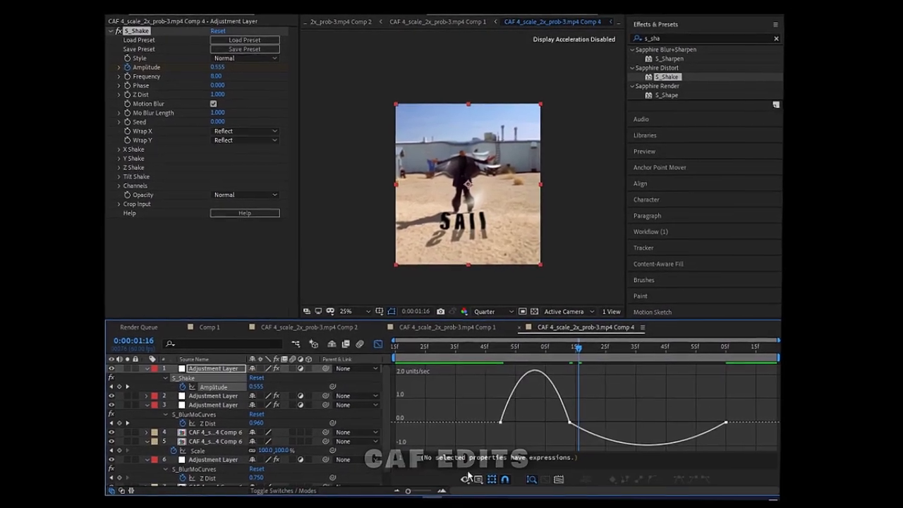
click(469, 478)
click(518, 365)
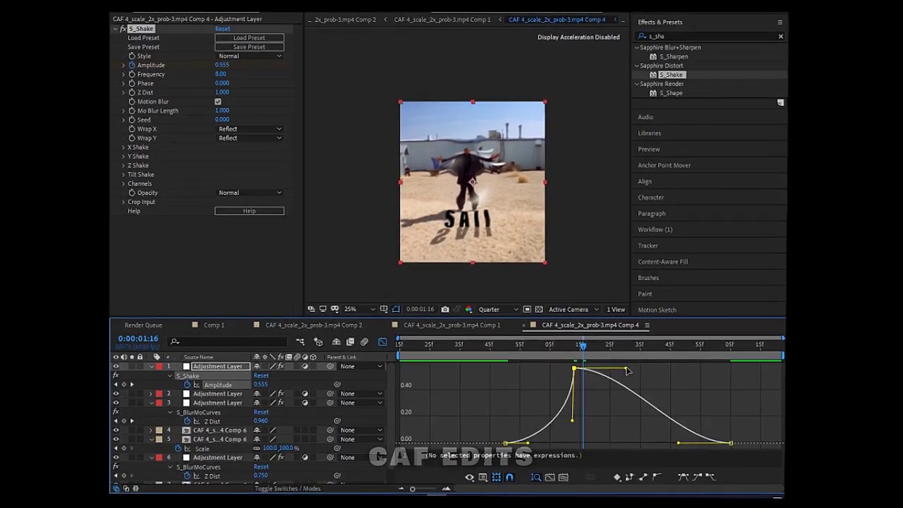
drag(623, 367, 591, 426)
click(559, 374)
drag(565, 360, 507, 357)
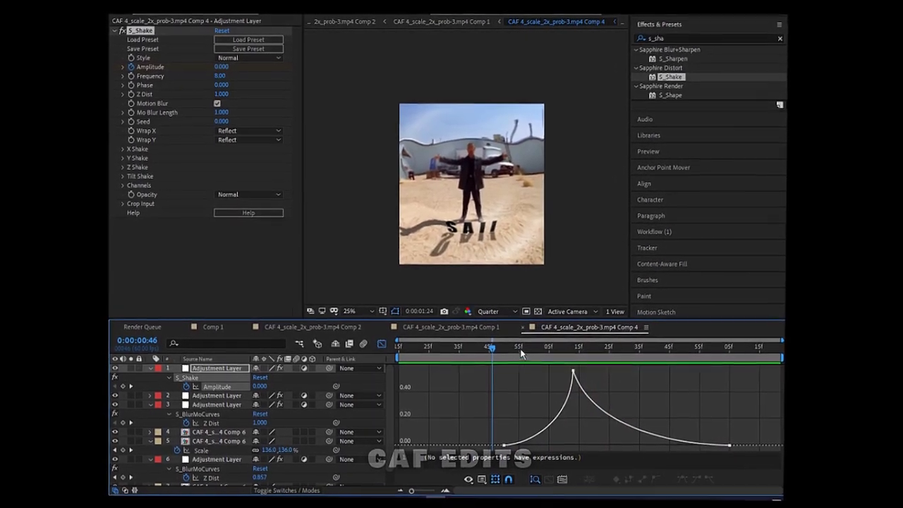
Steepen the rise into the Amplitude peak and move the last Amplitude keyframe back to about 0:00:01:48
drag(500, 350, 569, 349)
click(569, 374)
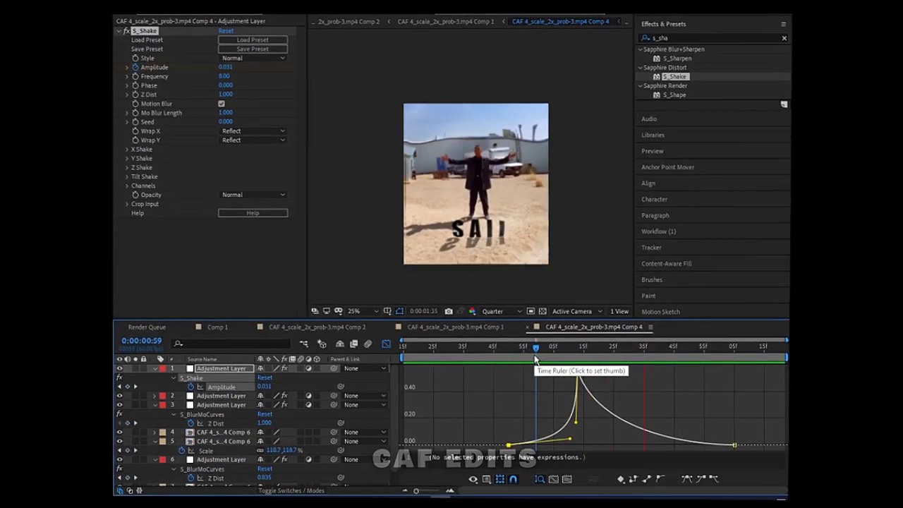
drag(534, 357, 650, 357)
drag(734, 420, 695, 444)
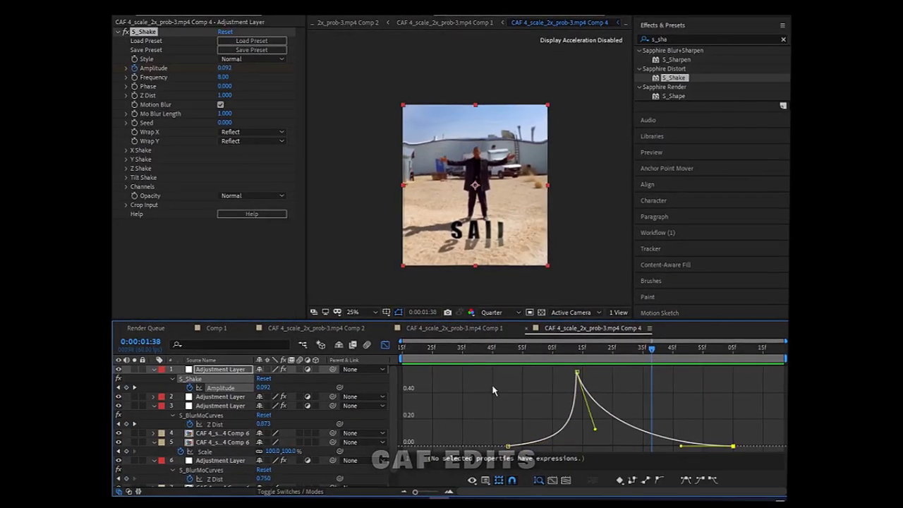
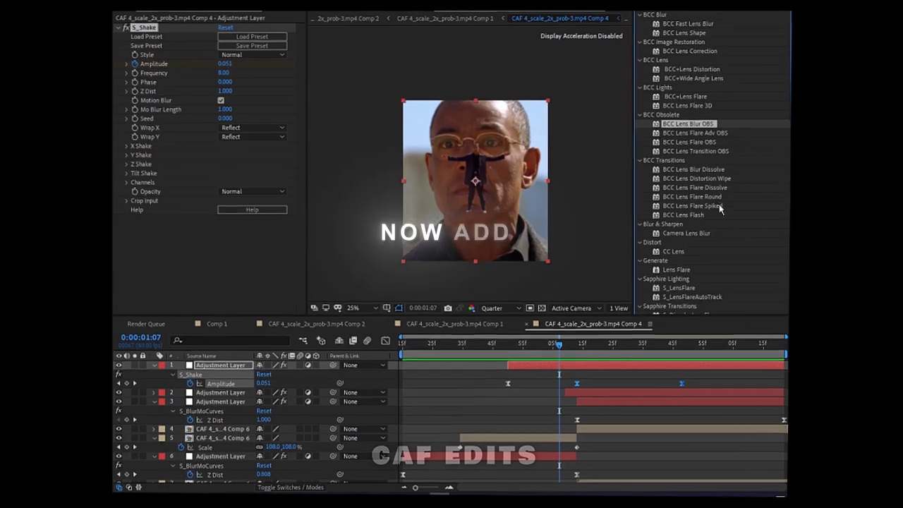
Apply BCC Lens Blur OBS to the top adjustment layer with a Circle iris shape and an Iris Scale of 16
mouse_move(554, 351)
mouse_down()
mouse_move(572, 354)
mouse_move(557, 350)
mouse_up()
scroll(709, 219, up, 2)
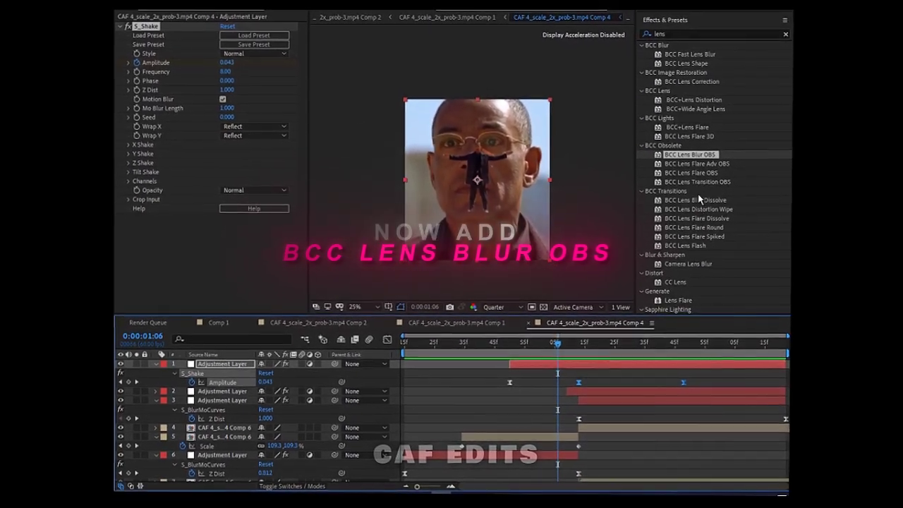
scroll(708, 220, down, 3)
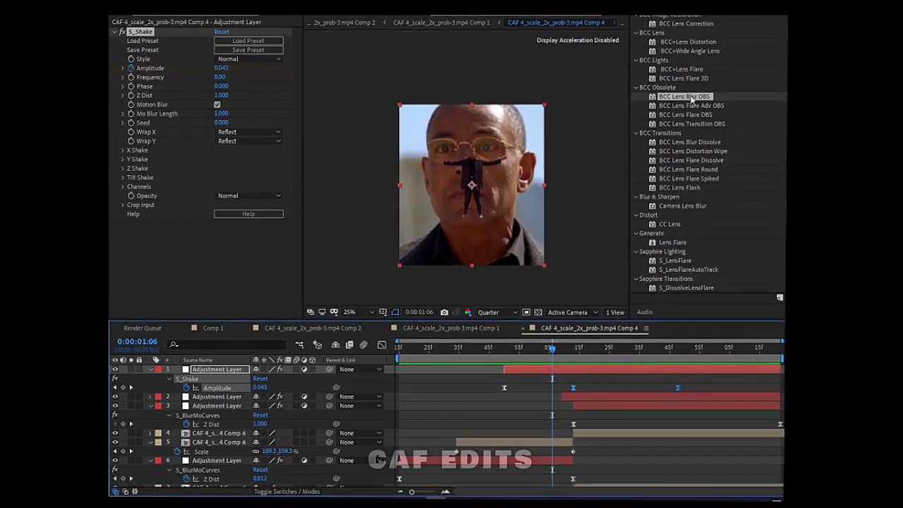
drag(685, 94, 583, 355)
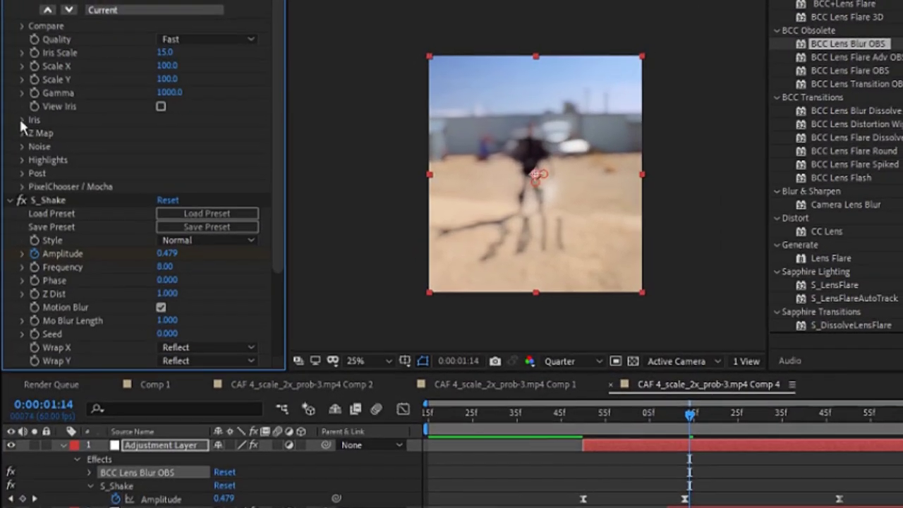
click(21, 119)
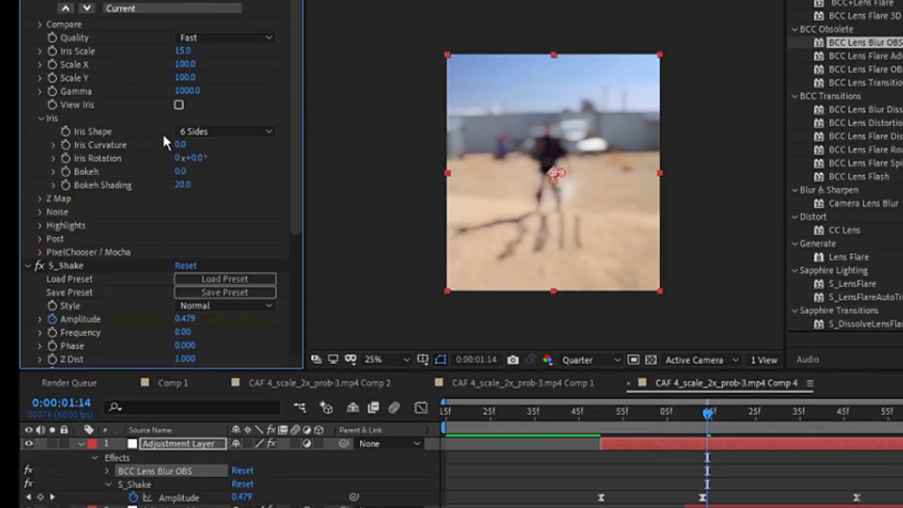
click(204, 148)
drag(180, 49, 181, 50)
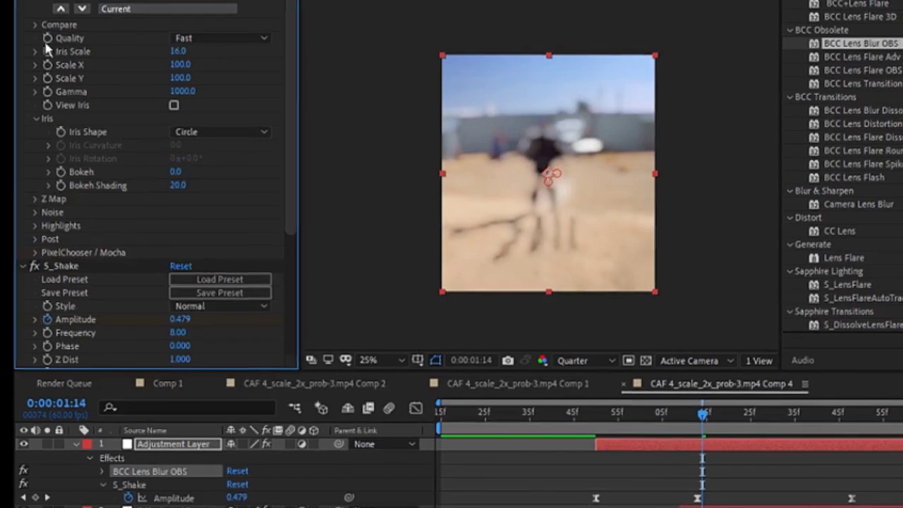
Keyframe the lens blur's Iris Scale at 16 on 0:00:01:14 and at 0 on both 0:00:00:52 and 0:00:02:10
click(46, 51)
drag(702, 412, 600, 423)
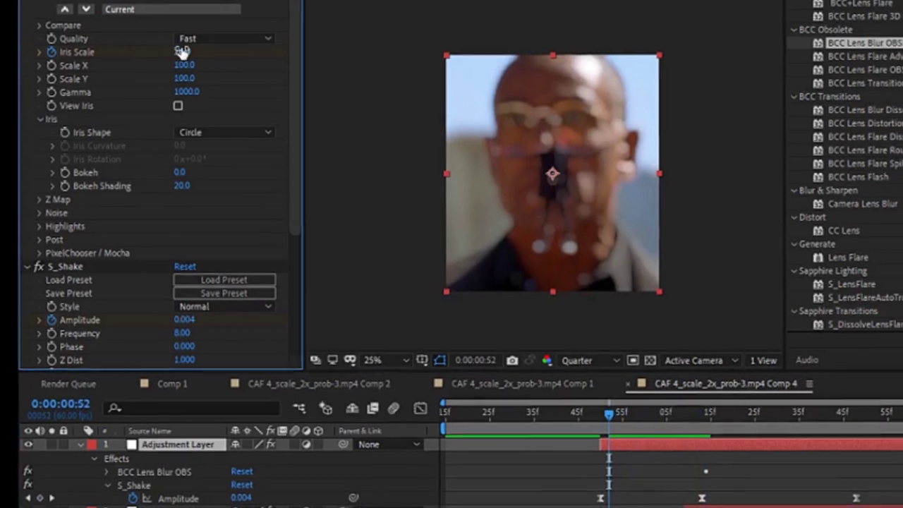
drag(175, 52, 68, 81)
drag(598, 408, 863, 402)
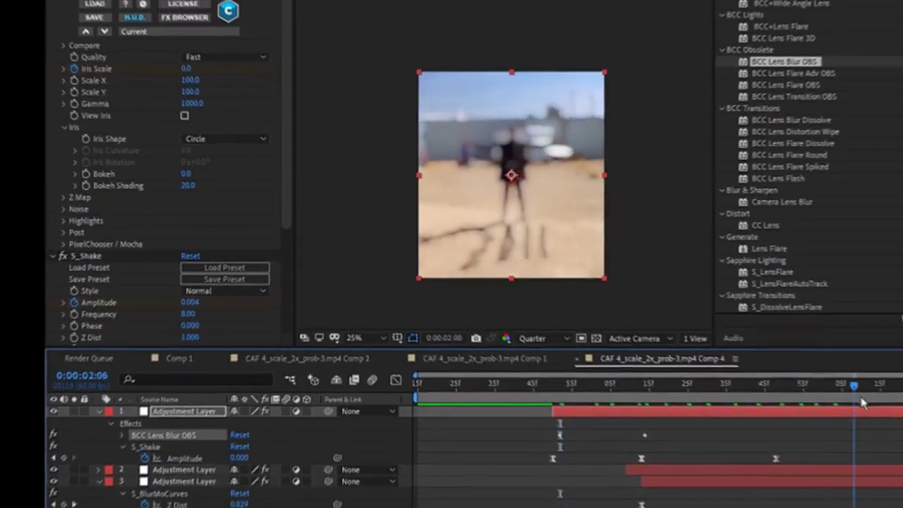
click(193, 58)
click(175, 73)
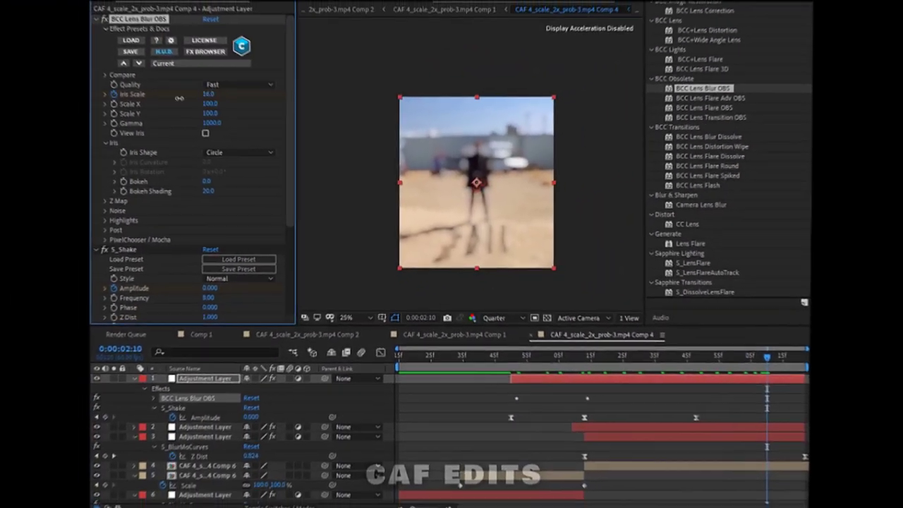
drag(179, 98, 126, 99)
Ease the Iris Scale keyframes, shape their value curve into a sharp peak at 0:00:01:14 and preview the blur
key(u)
drag(498, 390, 790, 407)
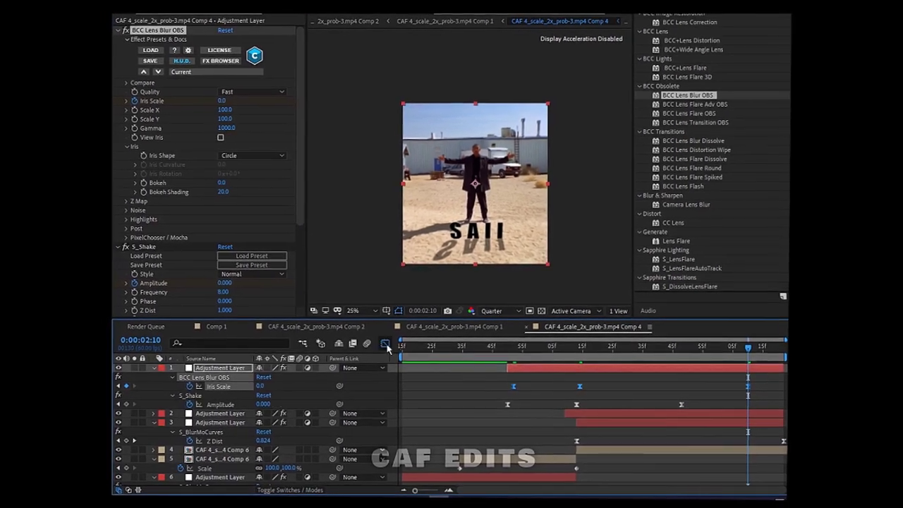
click(387, 344)
click(572, 371)
drag(550, 371, 569, 427)
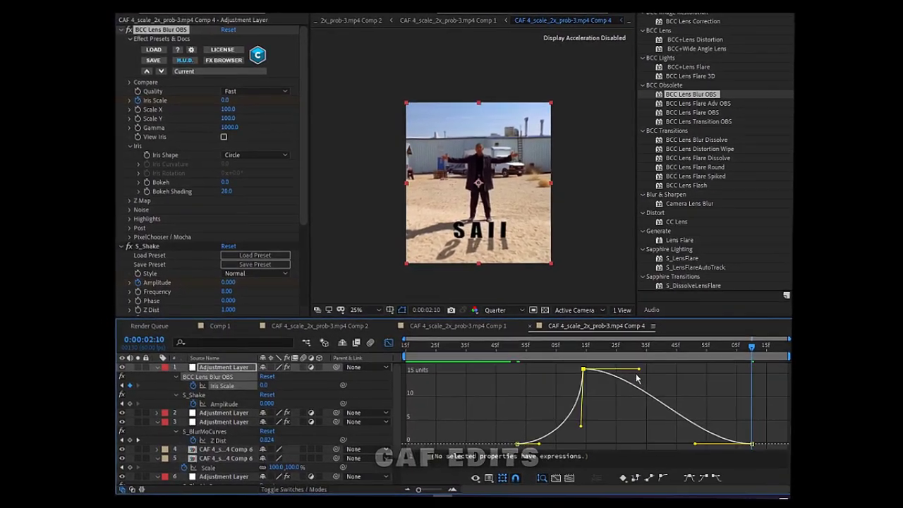
drag(638, 368, 605, 424)
click(553, 392)
drag(526, 346, 563, 351)
key(space)
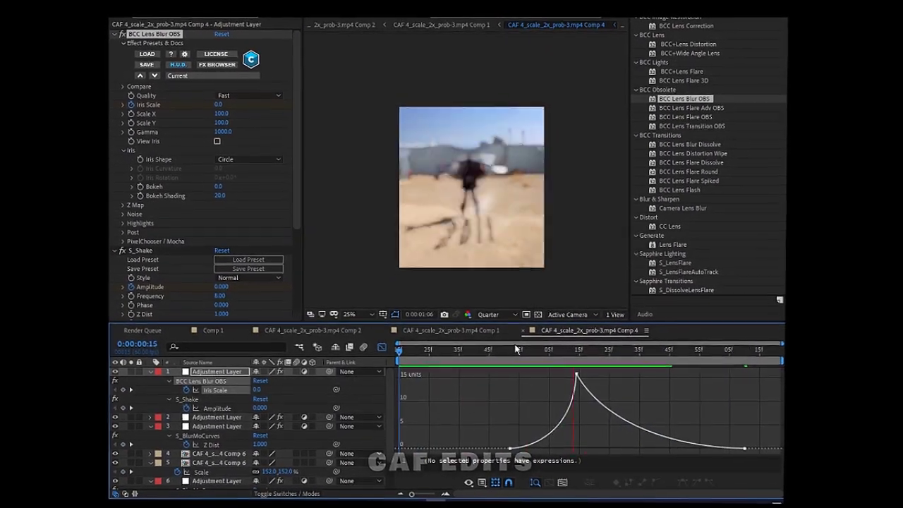
click(495, 346)
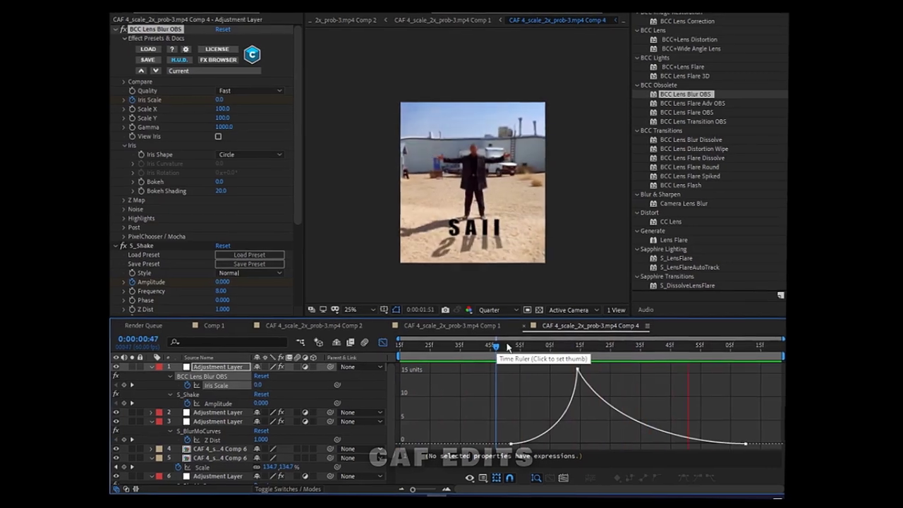
key(space)
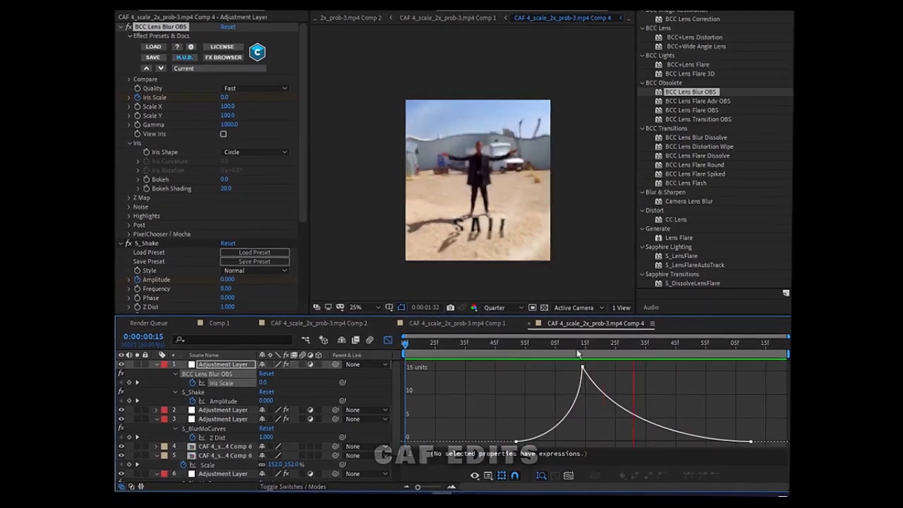
click(576, 344)
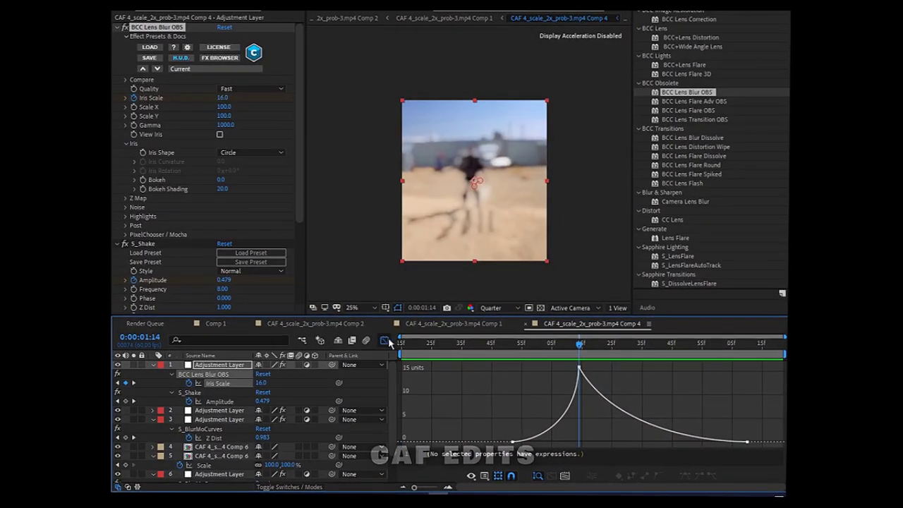
click(380, 339)
Apply Brightness & Contrast to the top adjustment layer and keyframe Brightness at 54 and Contrast at 41 on 0:00:01:14
scroll(673, 156, up, 3)
click(680, 40)
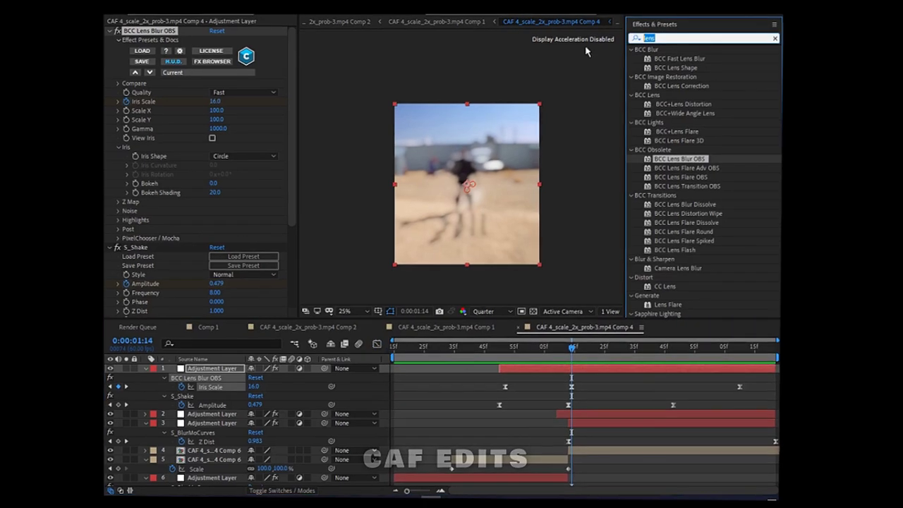
text(bi)
text(g)
text(ig)
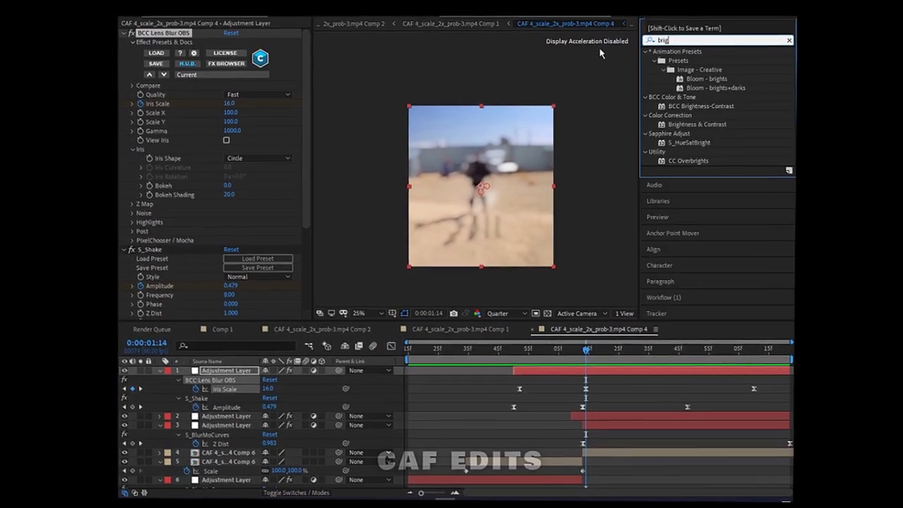
drag(714, 123, 227, 302)
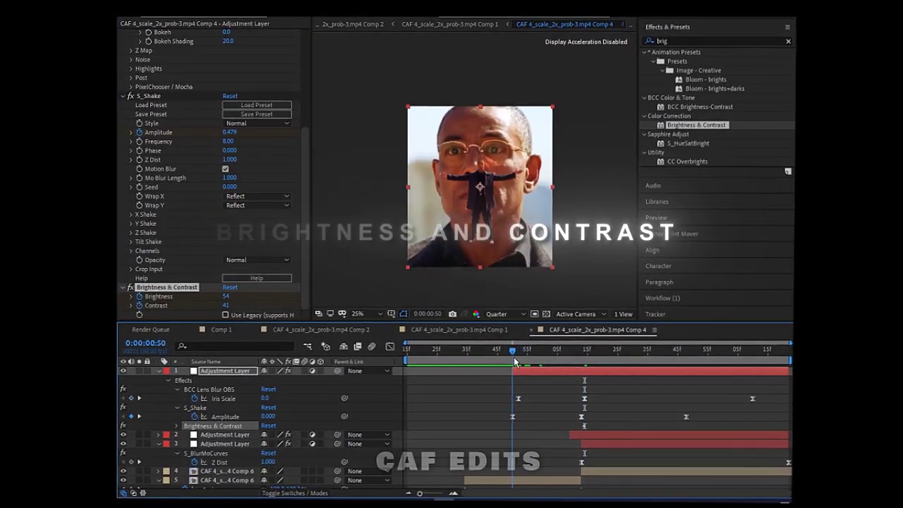
Keyframe Brightness and Contrast at 0 on both 0:00:00:50 and 0:00:02:21, and preview the flash
click(219, 294)
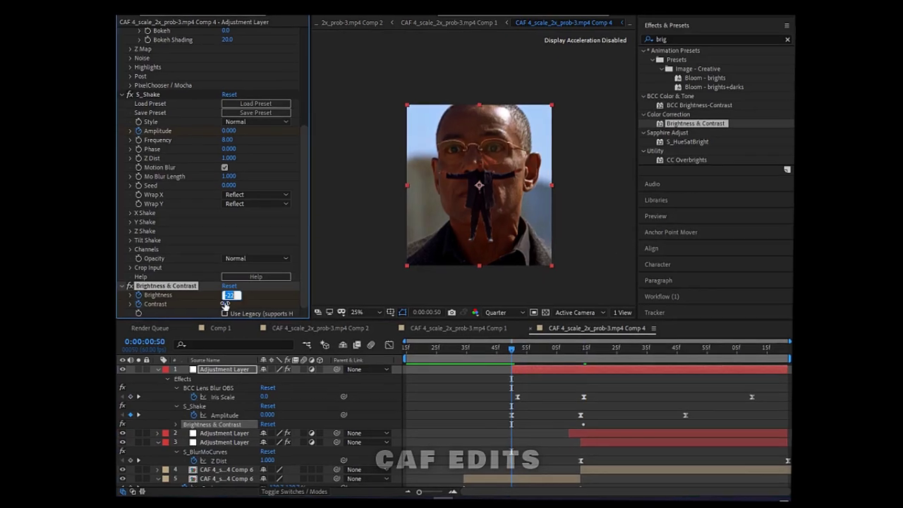
click(266, 298)
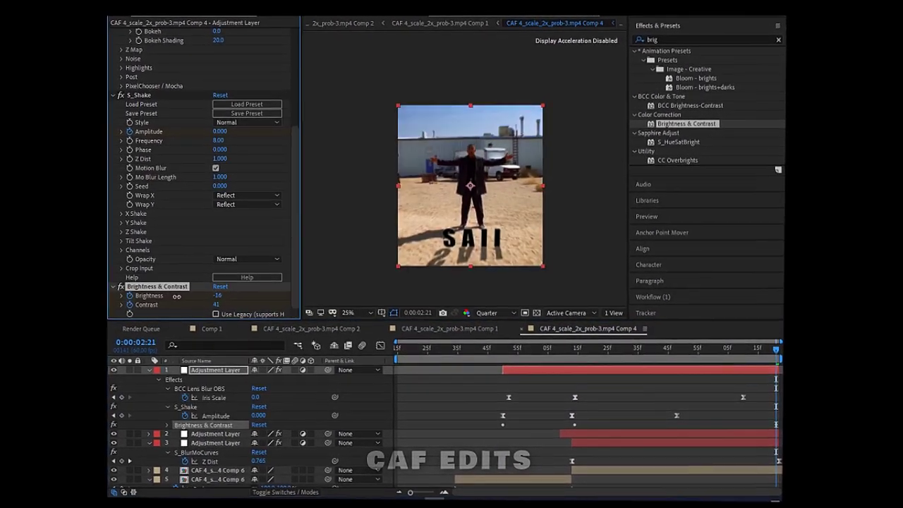
click(219, 304)
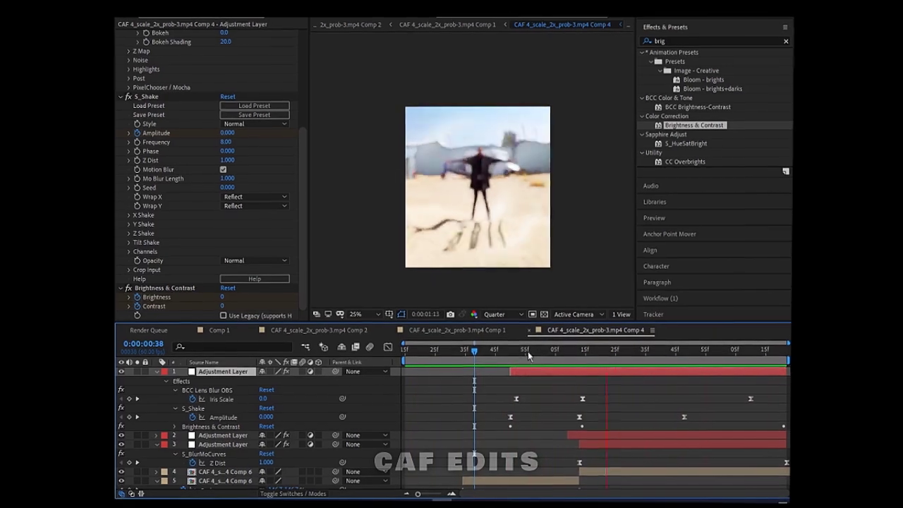
scroll(519, 373, down, 3)
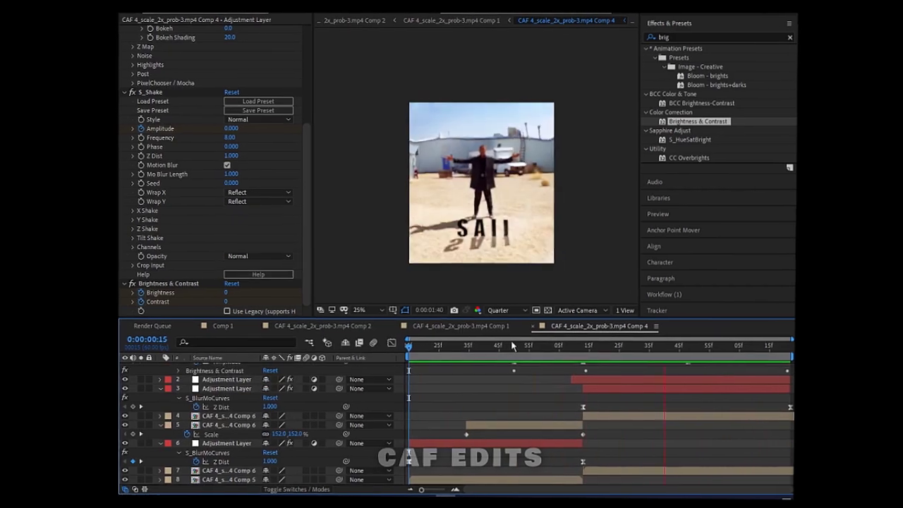
key(space)
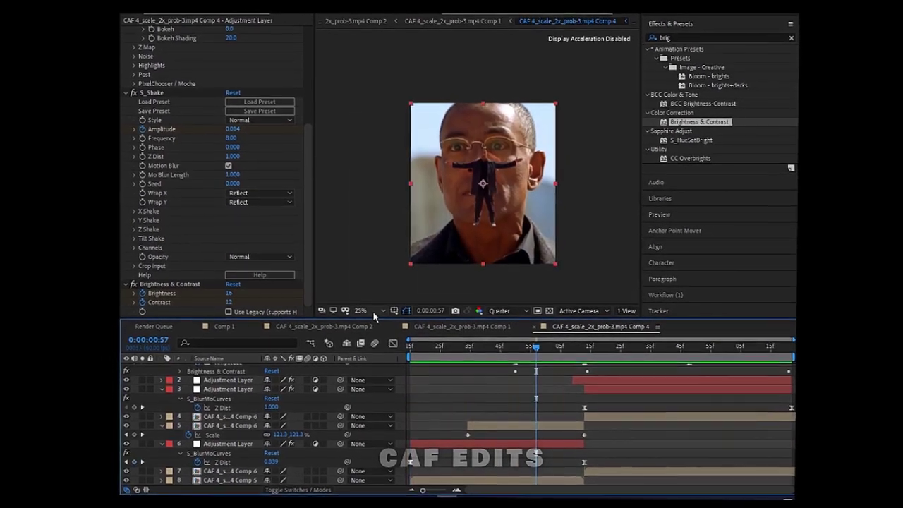
Create a red solid above all layers and trim it to run from 0:00:00:57 to 0:00:01:33
click(373, 125)
scroll(388, 380, up, 3)
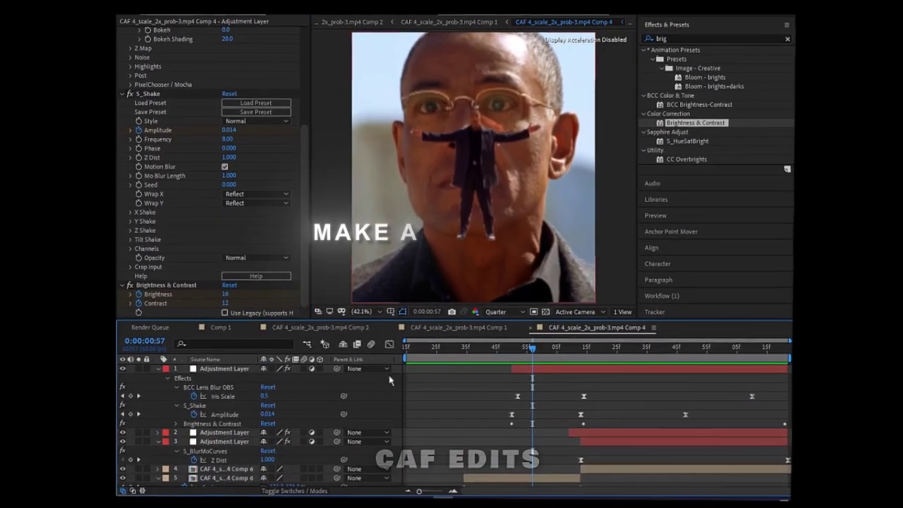
right_click(389, 247)
mouse_move(423, 256)
click(550, 284)
click(277, 318)
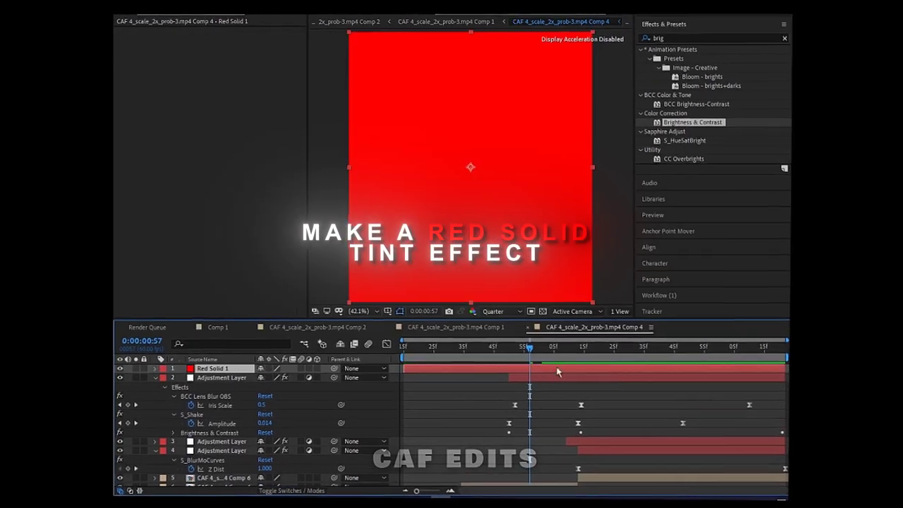
click(621, 349)
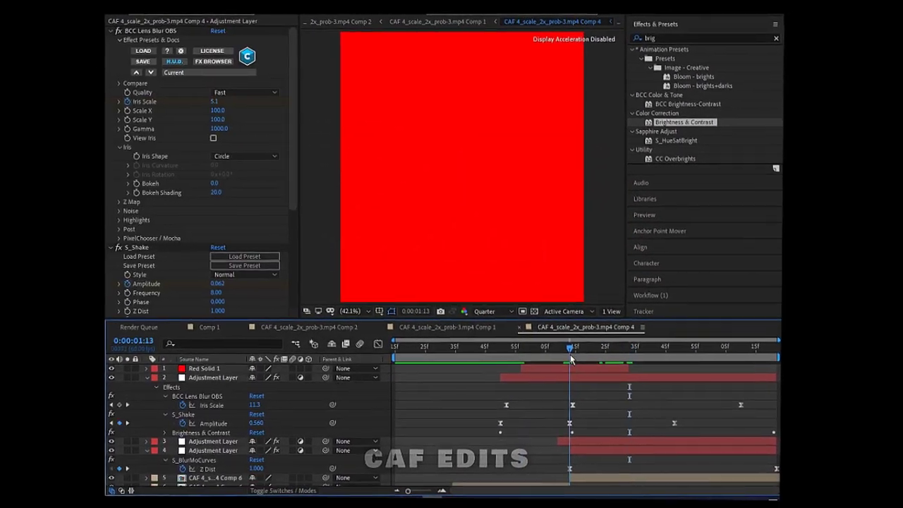
Keyframe the red solid's Opacity at 11% on 0:00:01:13 and at 0% on about 0:00:01:02 and 0:00:01:33
click(581, 368)
key(t)
drag(254, 377, 198, 379)
click(180, 380)
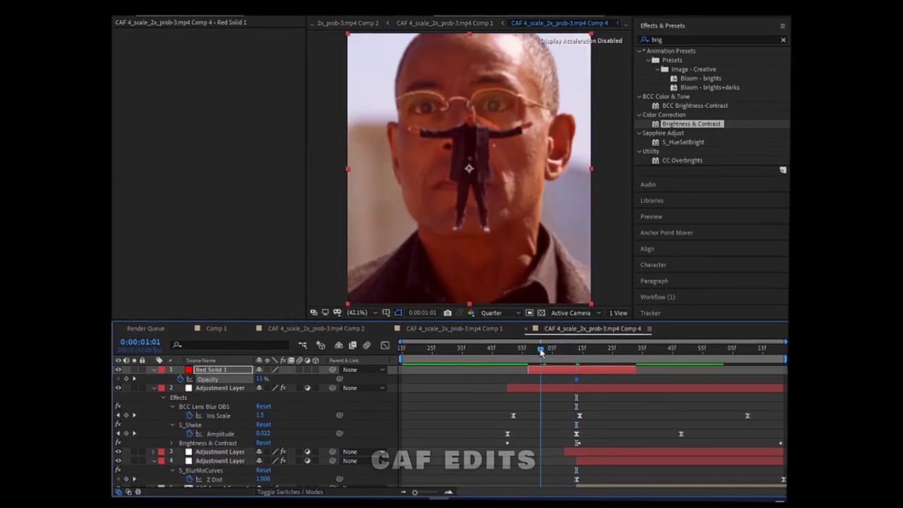
drag(620, 351, 634, 354)
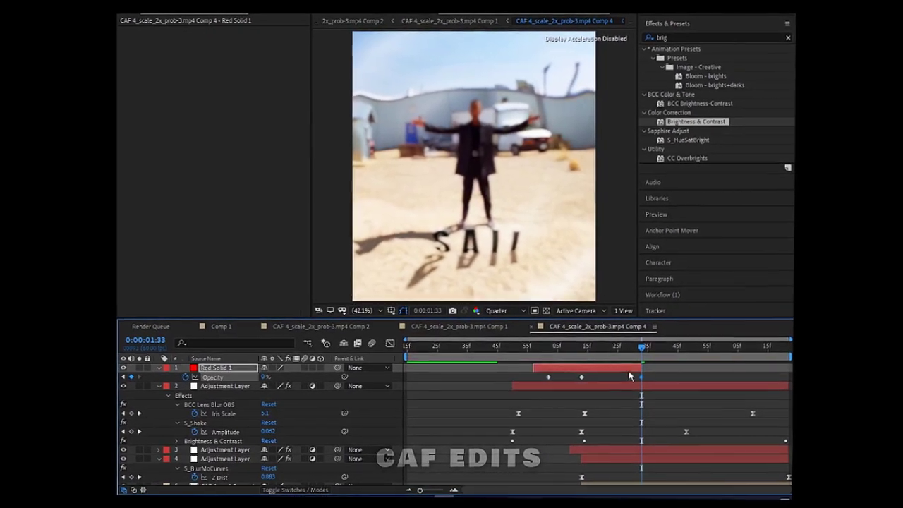
drag(625, 371, 540, 351)
click(497, 357)
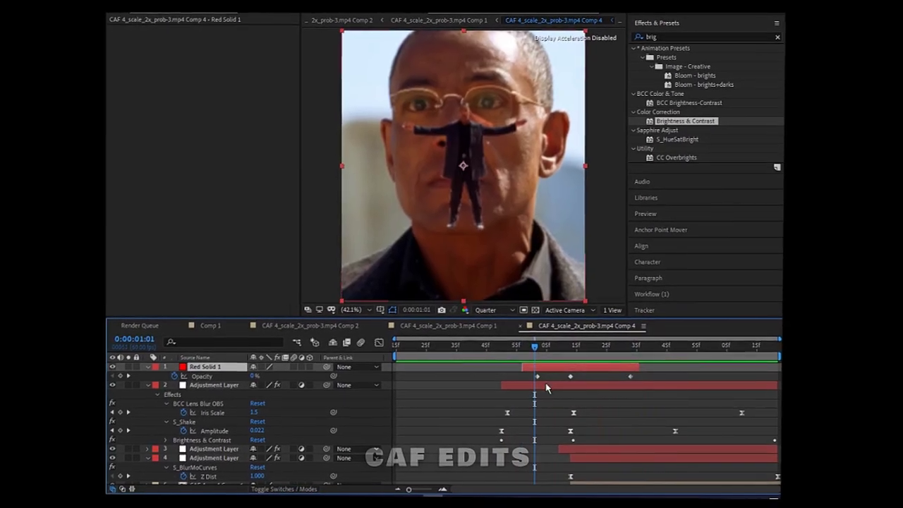
Duplicate the adjustment layer below the red solid and remove all effects from the upper copy
click(552, 388)
click(684, 40)
text(gl)
click(538, 389)
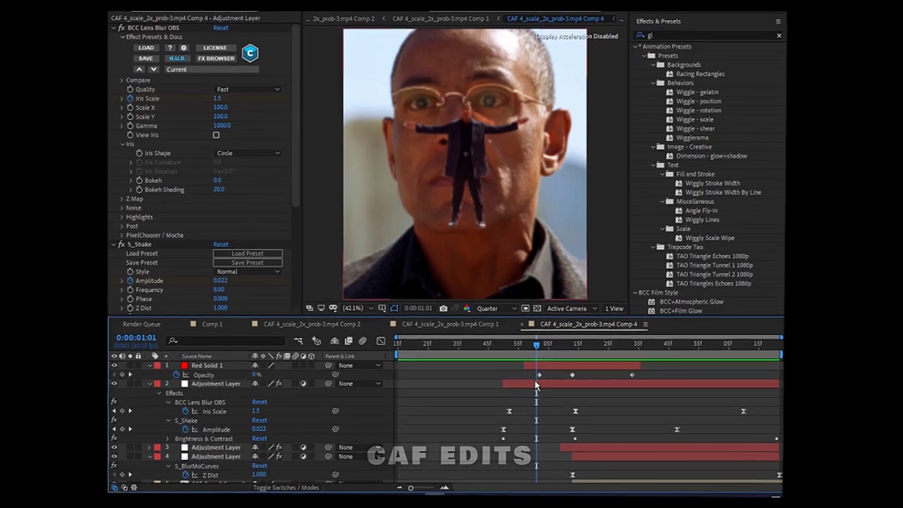
key(ctrl+d)
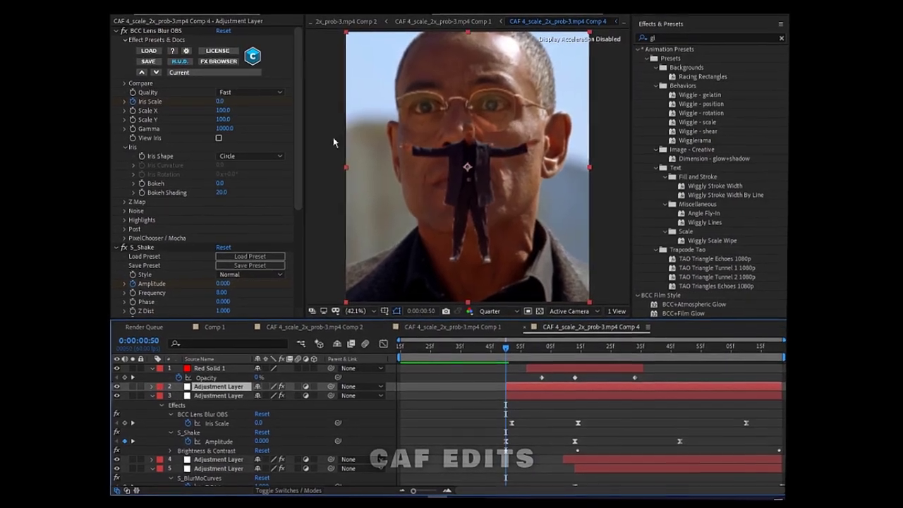
click(160, 30)
key(Delete)
key(Delete)
key(Delete)
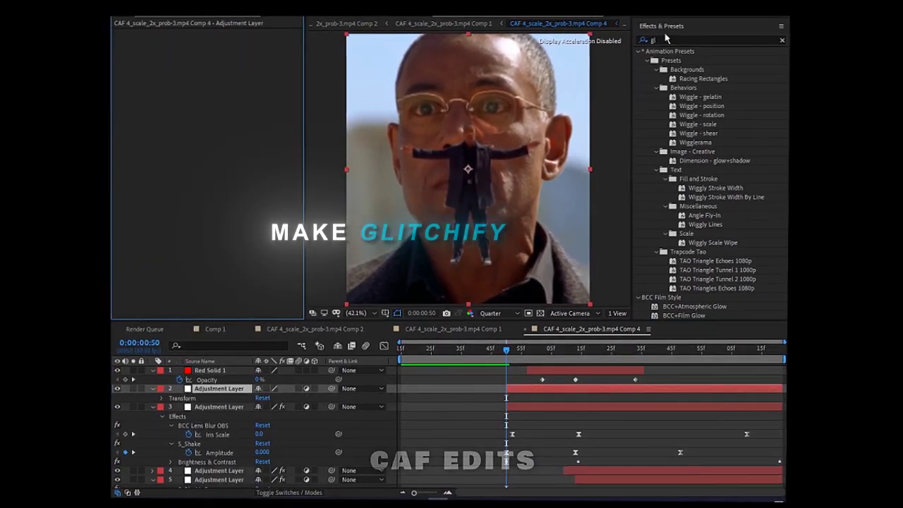
Apply the Glitchify effect to the emptied adjustment layer and set Glitchify Speed to 33
click(673, 38)
text(glitc)
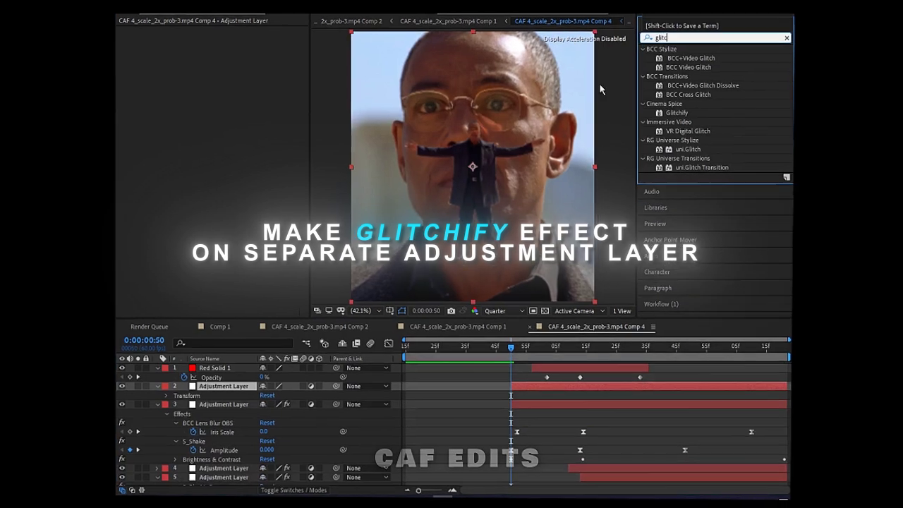
double_click(678, 108)
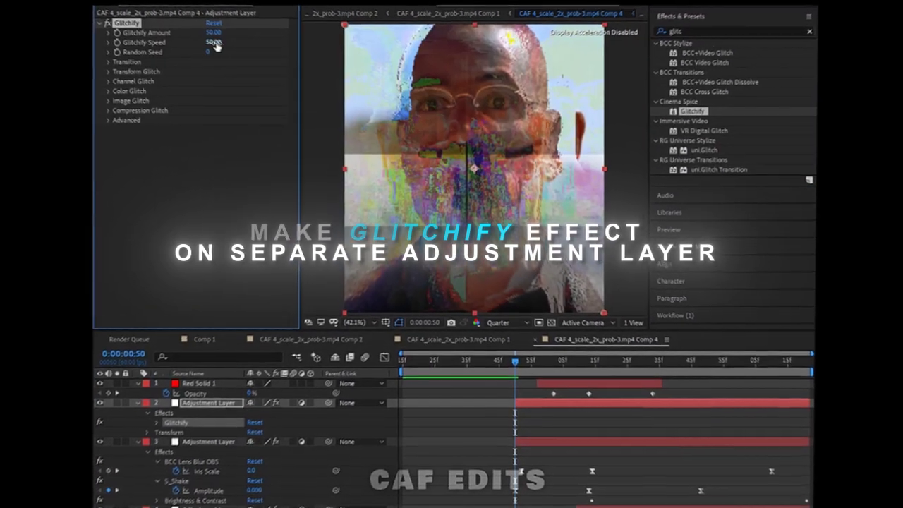
drag(198, 42, 203, 43)
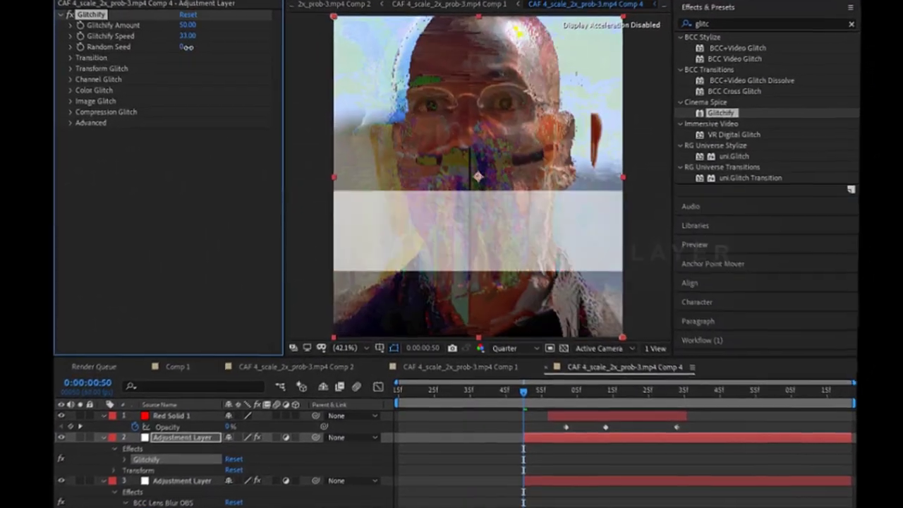
Disable Glitchify's Color Glitch, and in Image Glitch set the Glitch Slice Amount to 25 and the Glitch Block Amount to 0
click(100, 95)
click(77, 103)
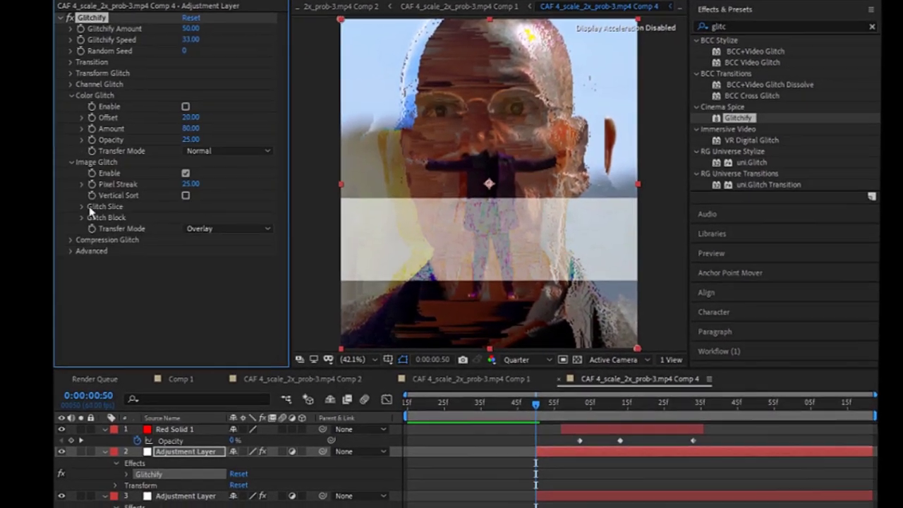
click(86, 205)
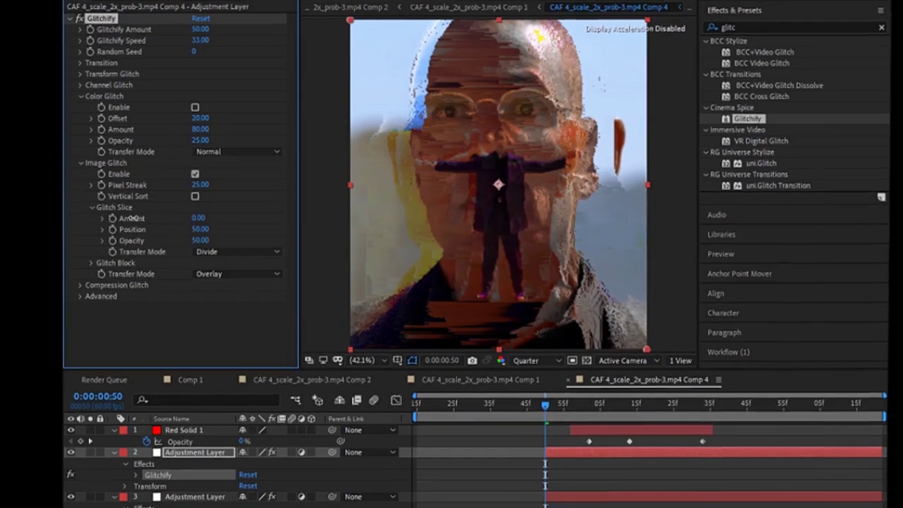
drag(128, 222, 145, 221)
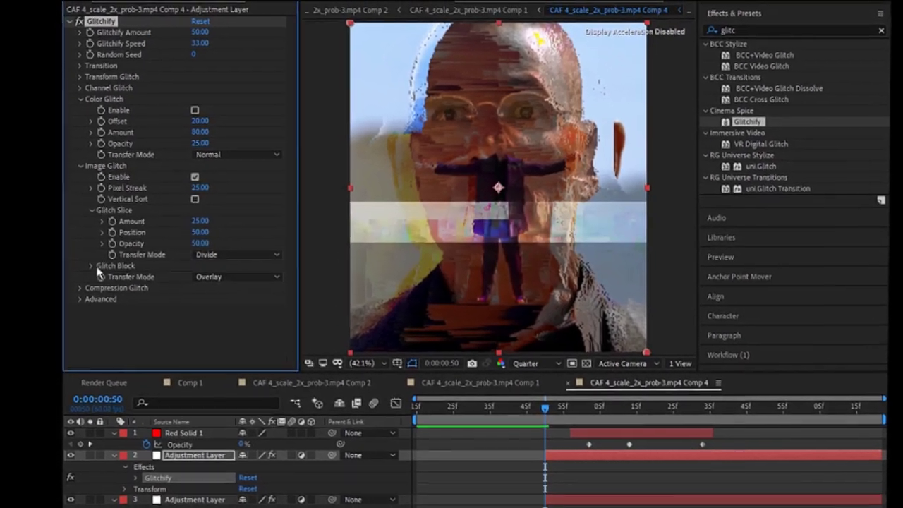
click(91, 264)
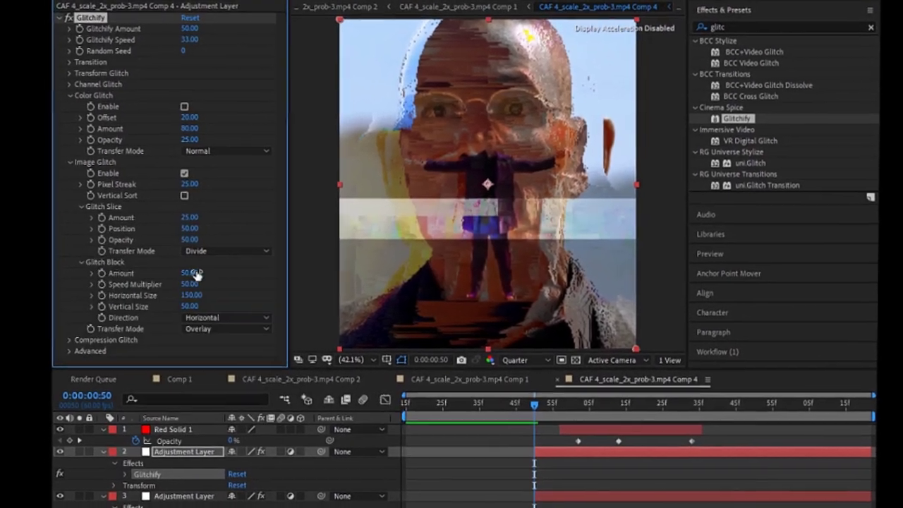
drag(172, 275, 62, 274)
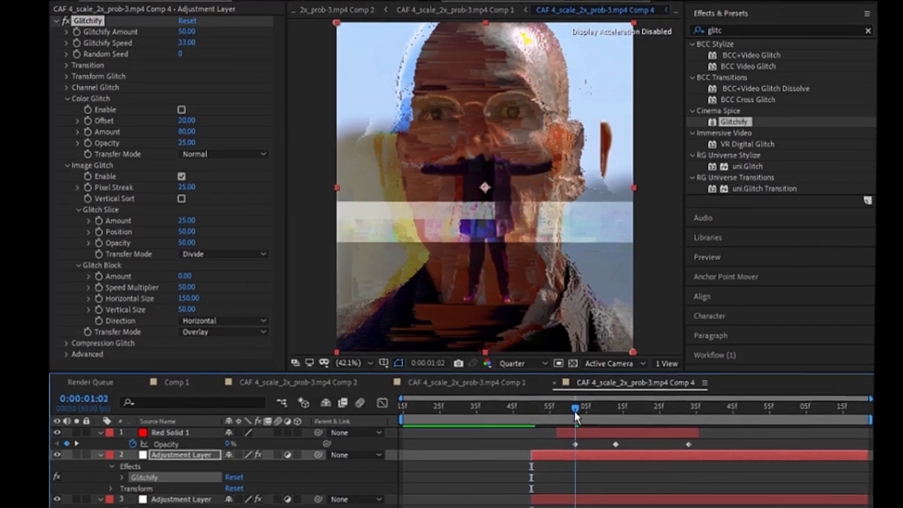
Keyframe Glitchify Amount at 28 on 0:00:01:13 and at 0 on about 0:00:00:56 and 0:00:01:53
click(608, 413)
drag(611, 418, 624, 404)
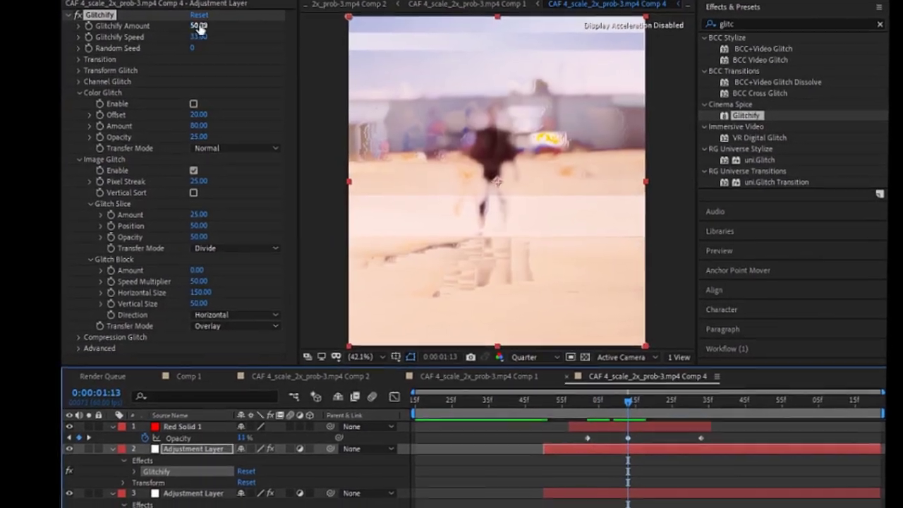
drag(200, 26, 180, 39)
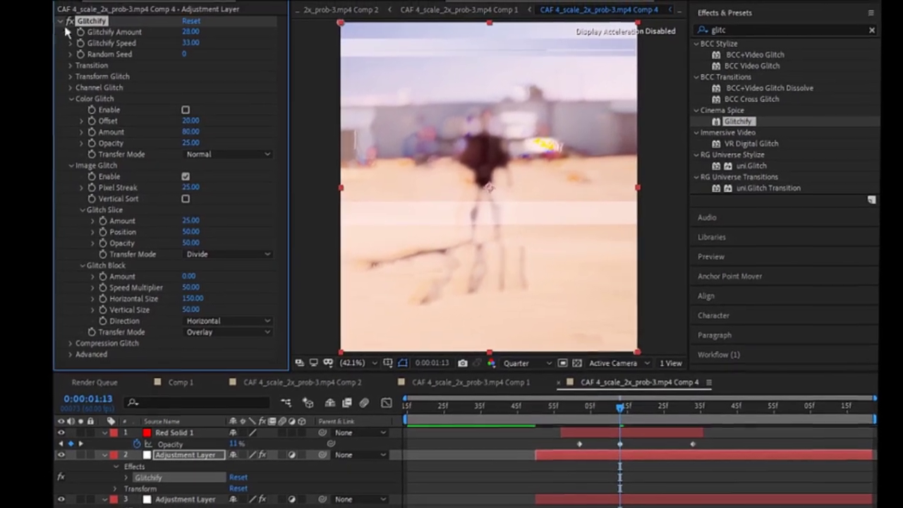
mouse_move(624, 408)
mouse_down()
mouse_move(562, 416)
mouse_move(770, 415)
mouse_move(613, 408)
mouse_up()
key(u)
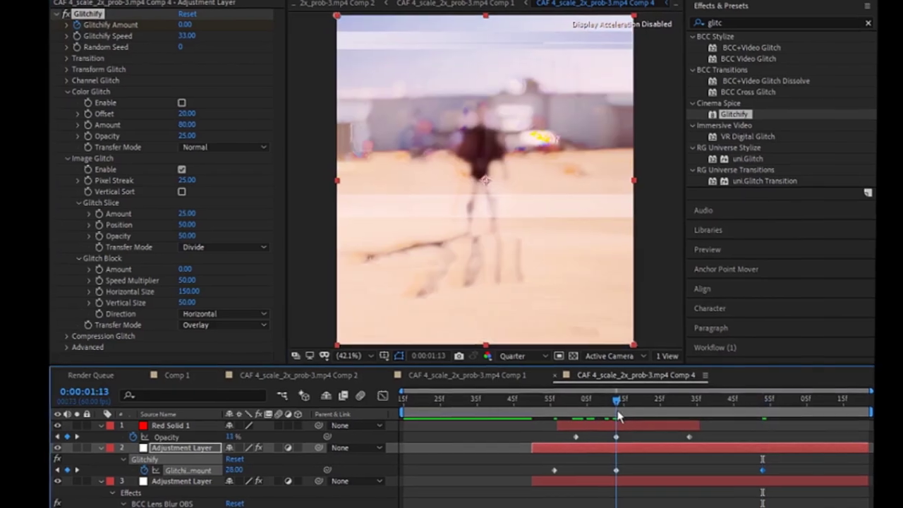
Set Glitchify Amount to 32 at 0:00:01:13 and Glitchify Speed to 21, and easy-ease the three Amount keyframes
drag(192, 29, 180, 40)
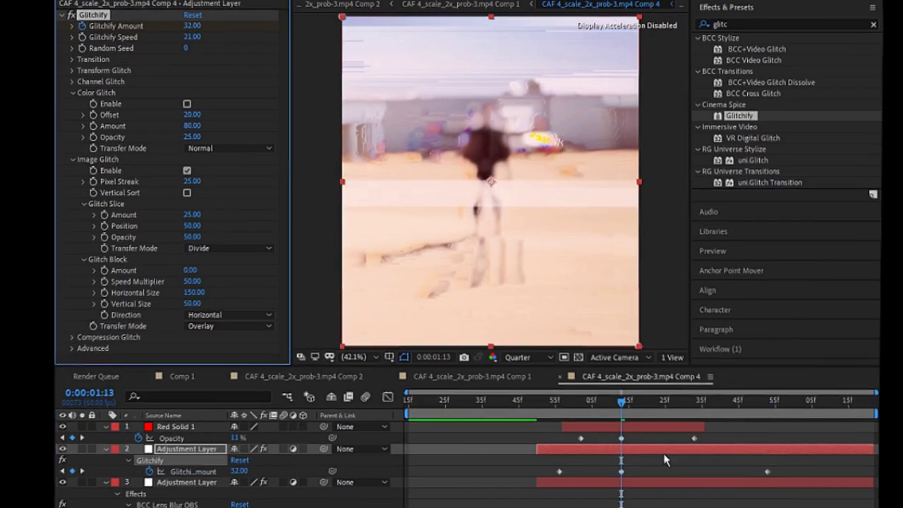
drag(529, 466, 782, 476)
key(F9)
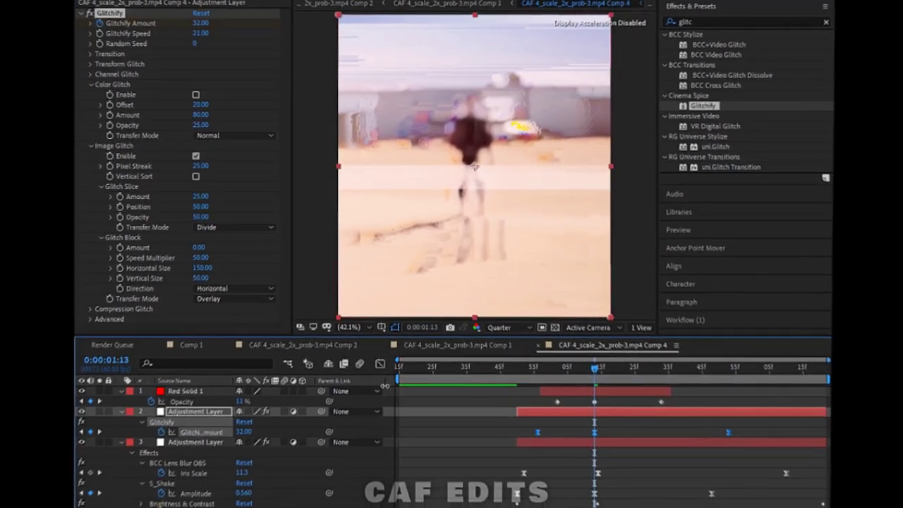
Shape the Glitchify Amount value curve into a sharp peak at 0:00:01:13 with gradual slopes on both sides
click(390, 395)
drag(628, 430, 562, 369)
drag(619, 373, 595, 412)
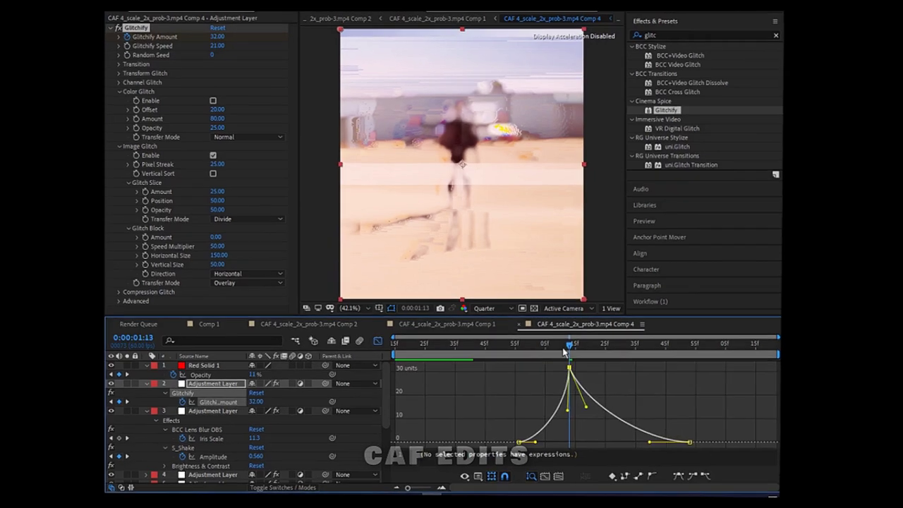
key(j)
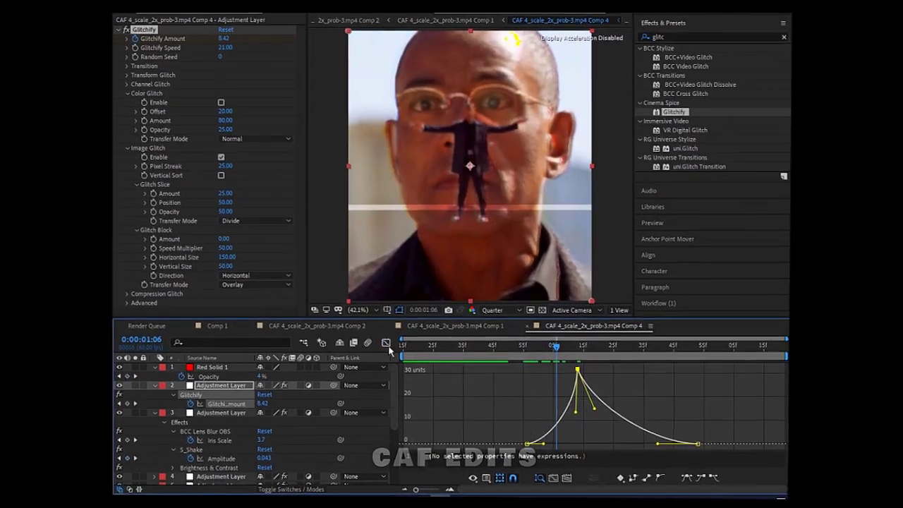
click(388, 340)
Move the Glitchify adjustment layer below the adjustment layer carrying lens blur, shake and brightness, and preview the transition
drag(238, 408, 238, 472)
drag(575, 349, 621, 351)
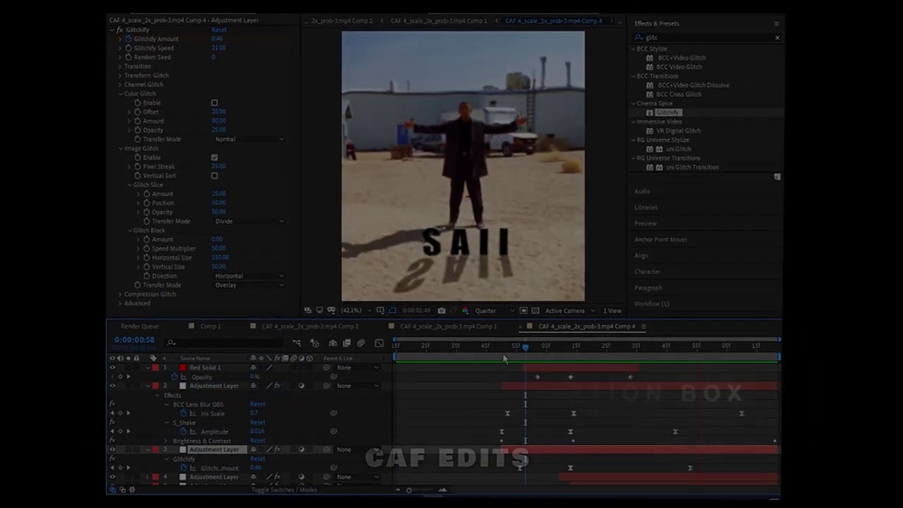
Examine the value graph of the S_BlurMoCurves Z Dist keyframes on adjustment layer 8
click(442, 346)
scroll(512, 403, down, 3)
drag(454, 460, 407, 462)
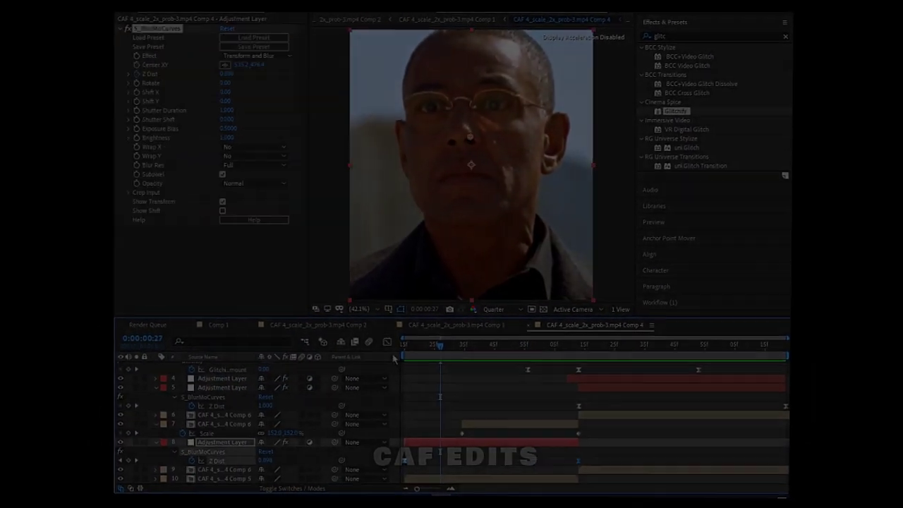
click(396, 339)
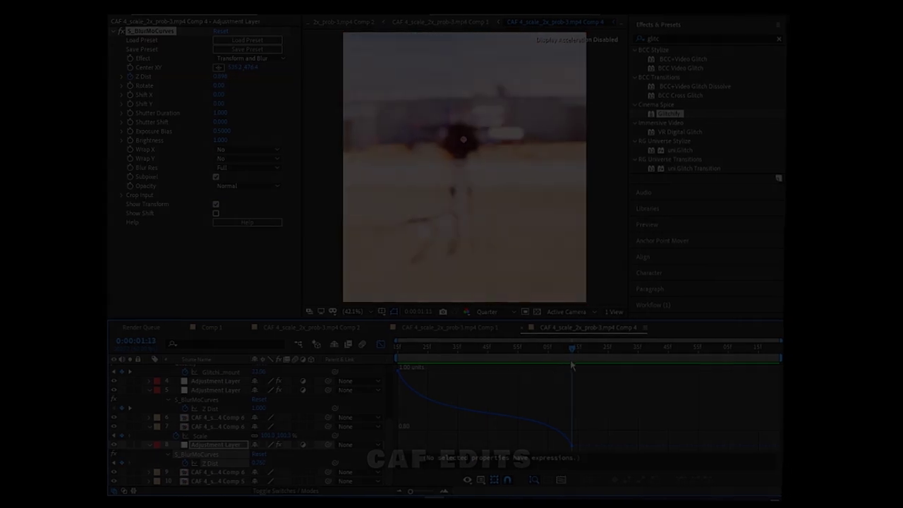